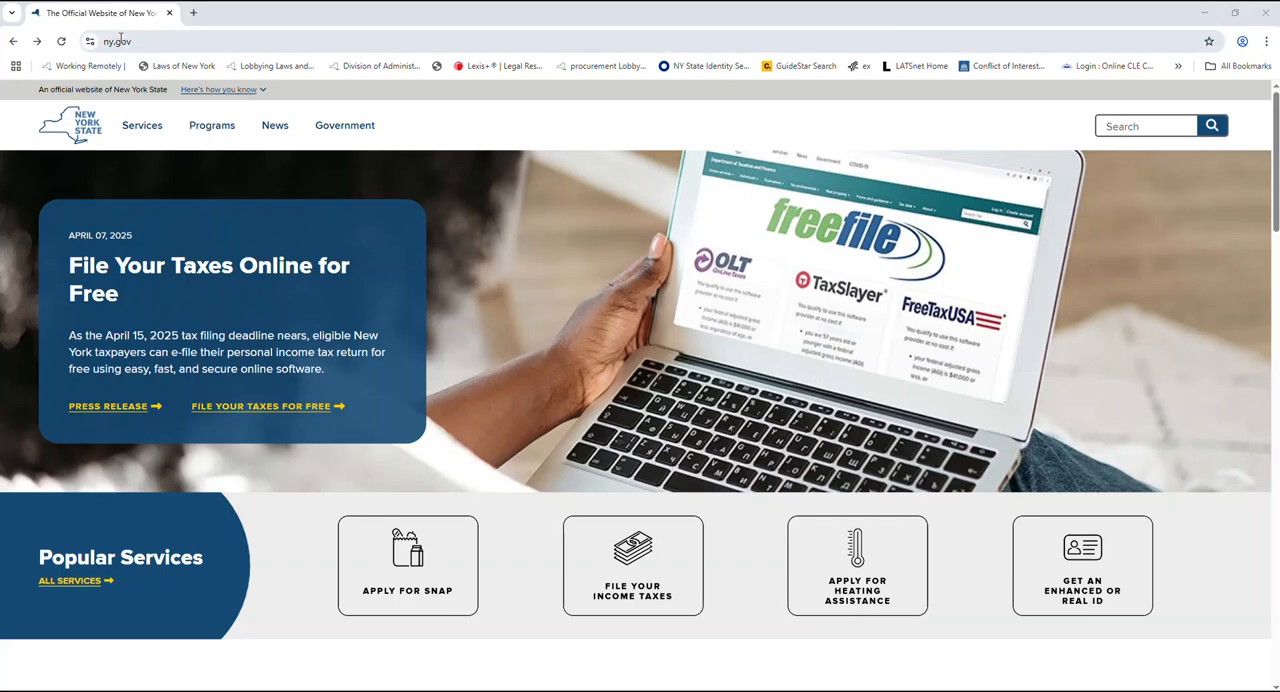
Go to the ethics.ny.gov website.
type("ethics")
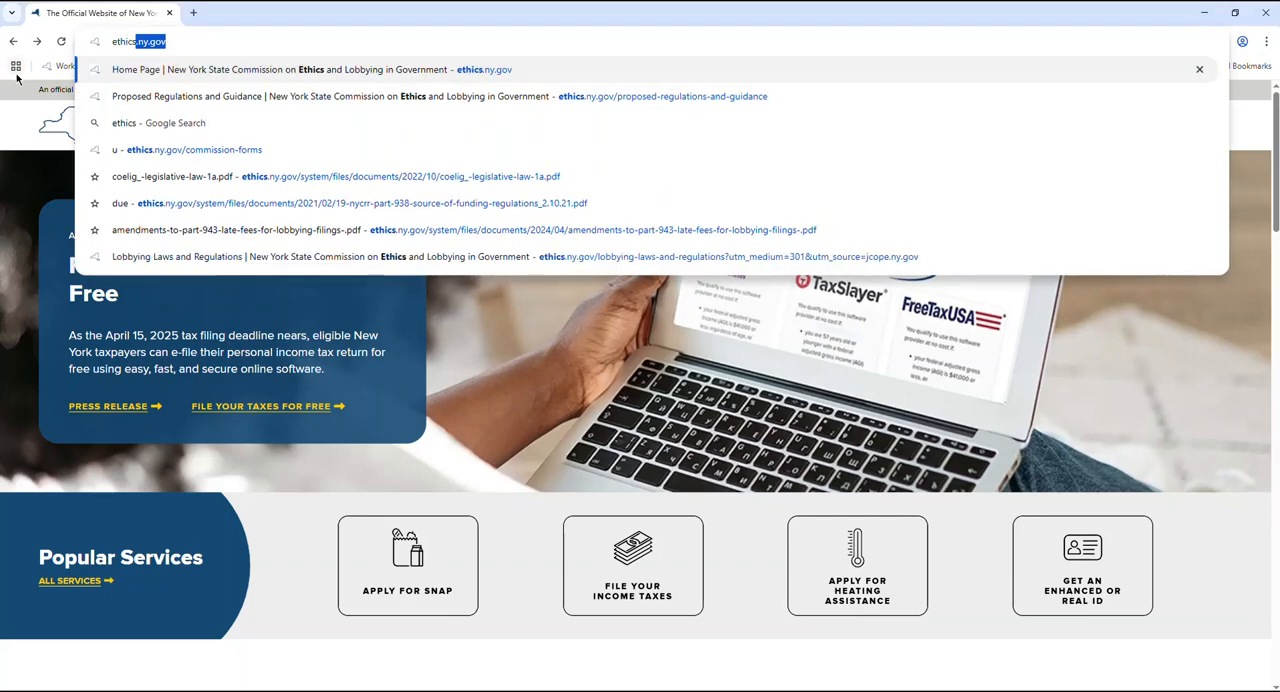
key("Return")
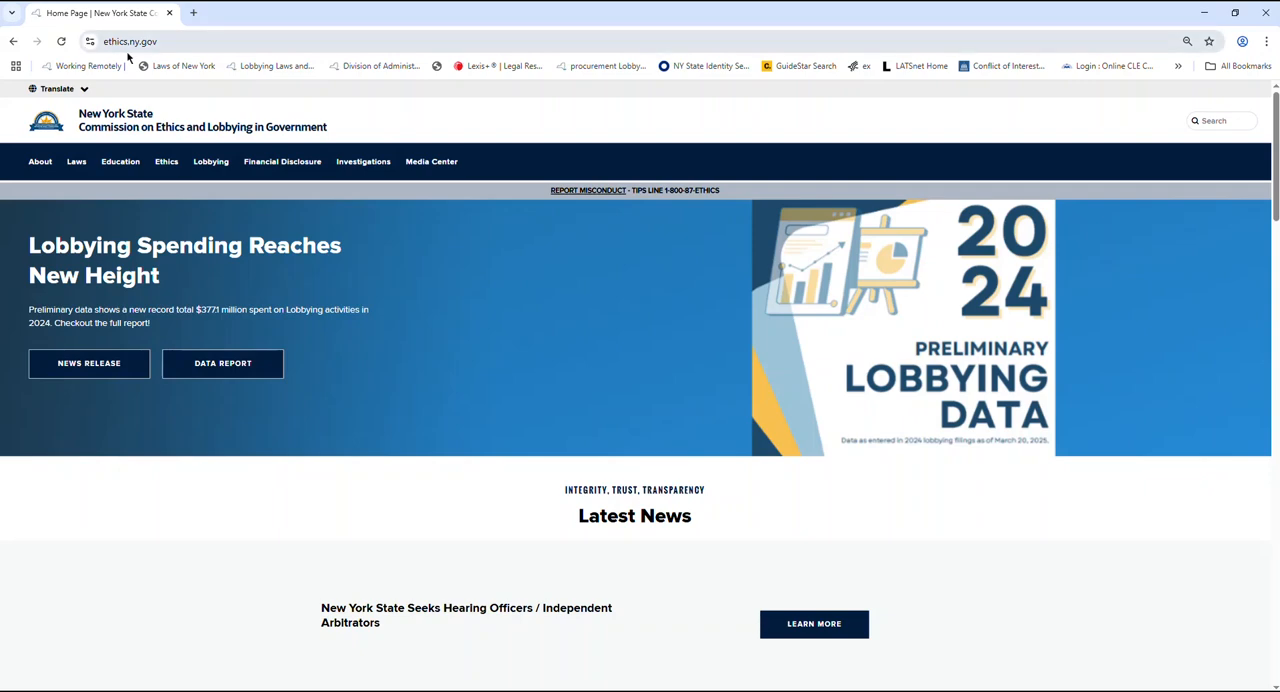
Open the Application for Waiver of Late Filing Fee document from the Lobbying section's Late Filing Fee Application page.
mouse_move(204, 160)
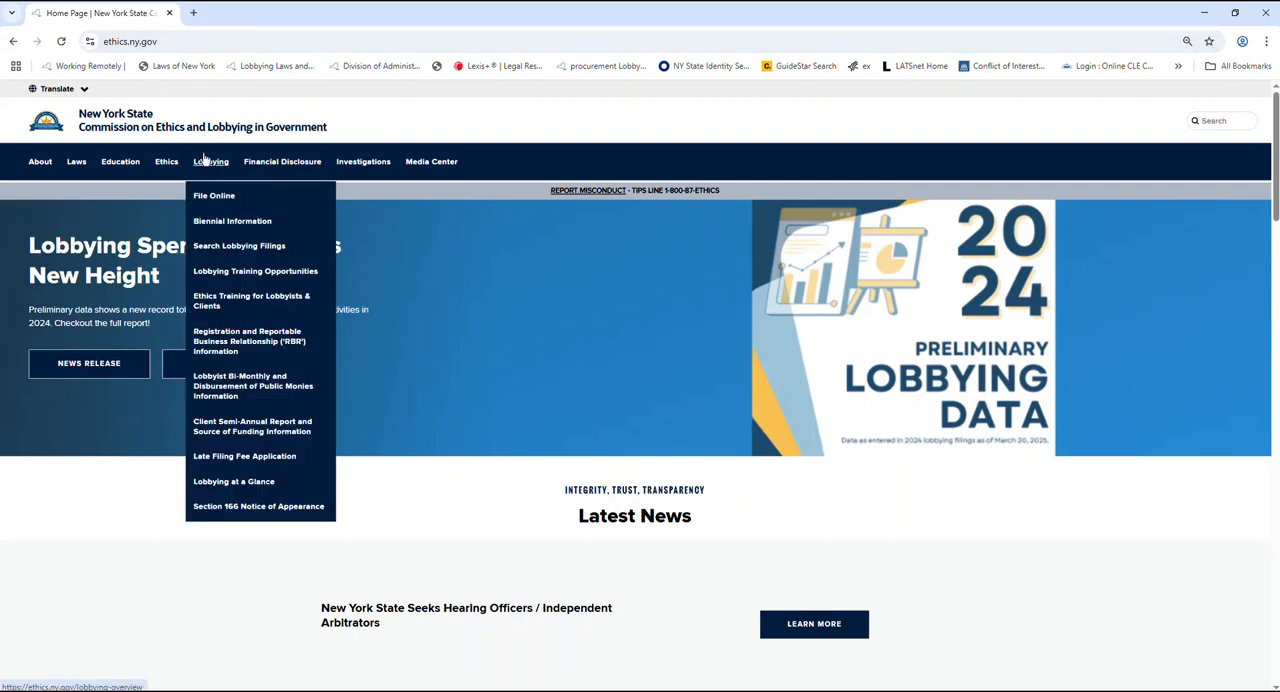
left_click(246, 457)
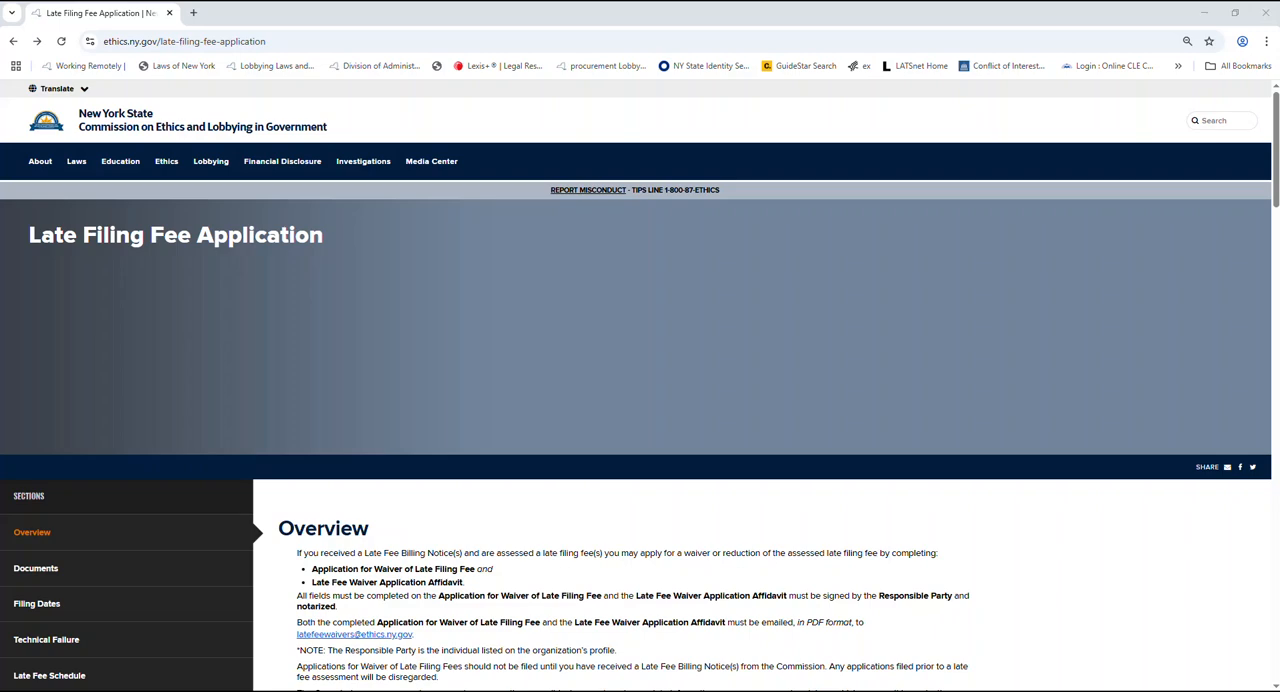
scroll(1072, 378, "down", 4)
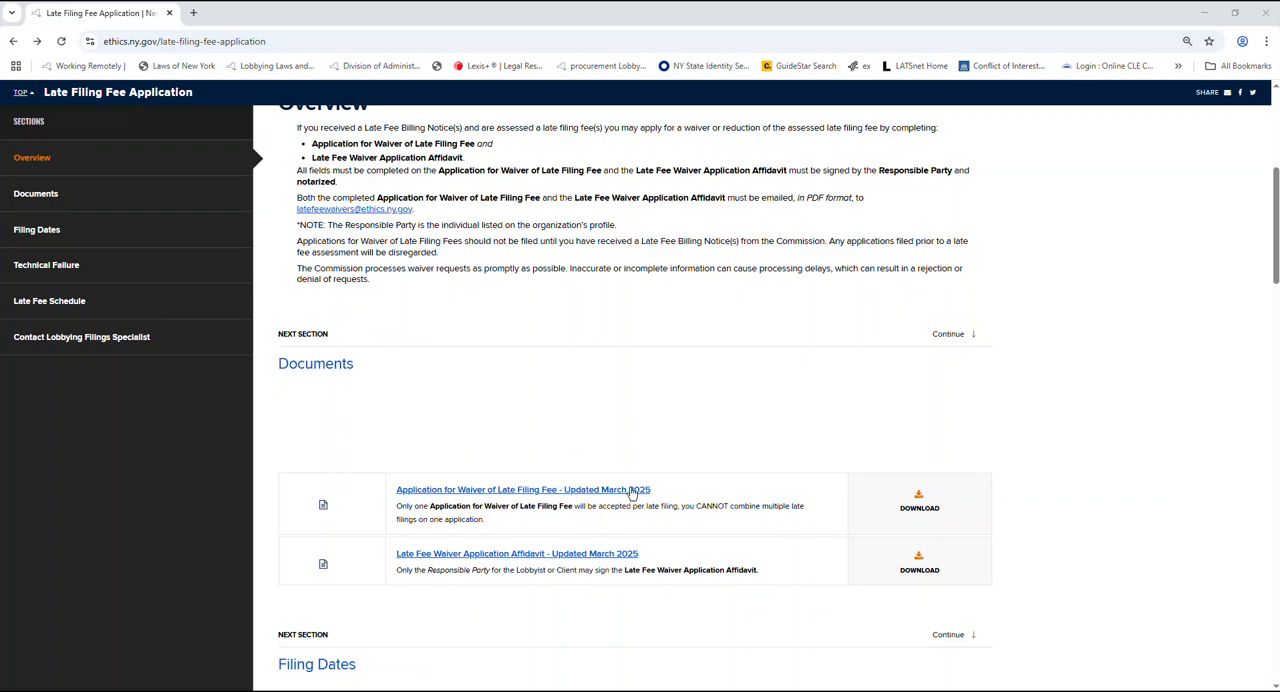
left_click(614, 492)
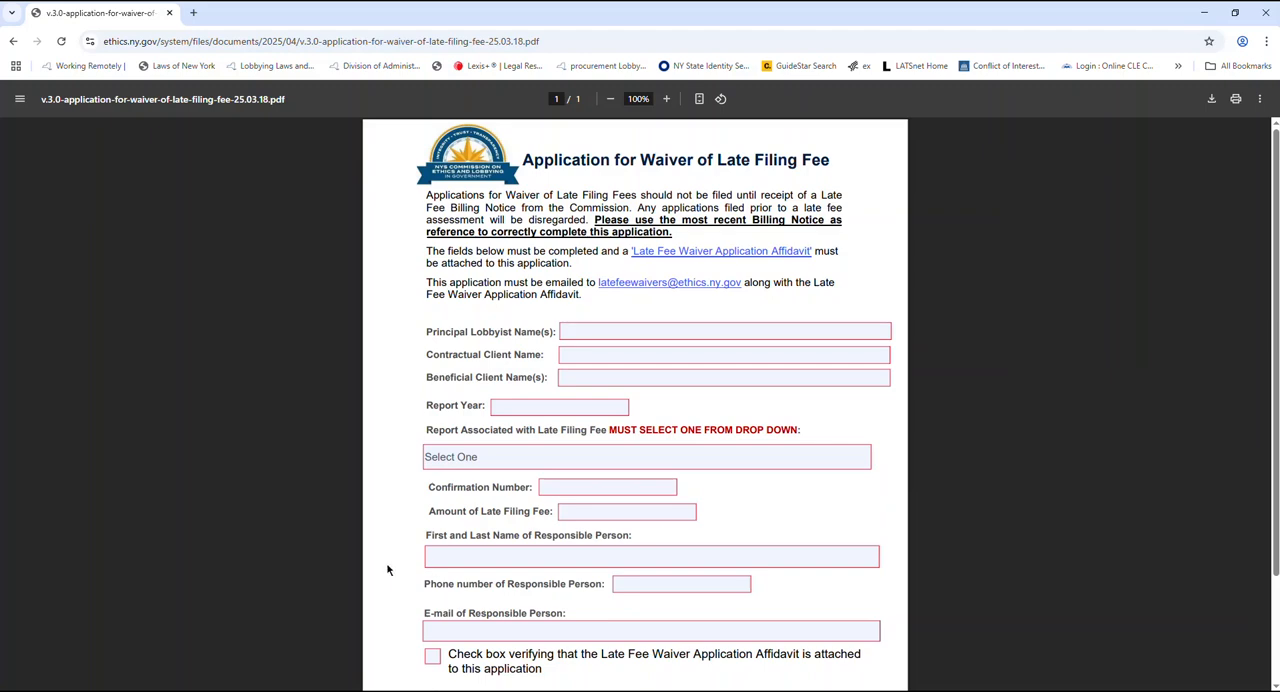
Switch to the billing notice document in Word and arrange the waiver application's browser window beside it.
left_click(350, 691)
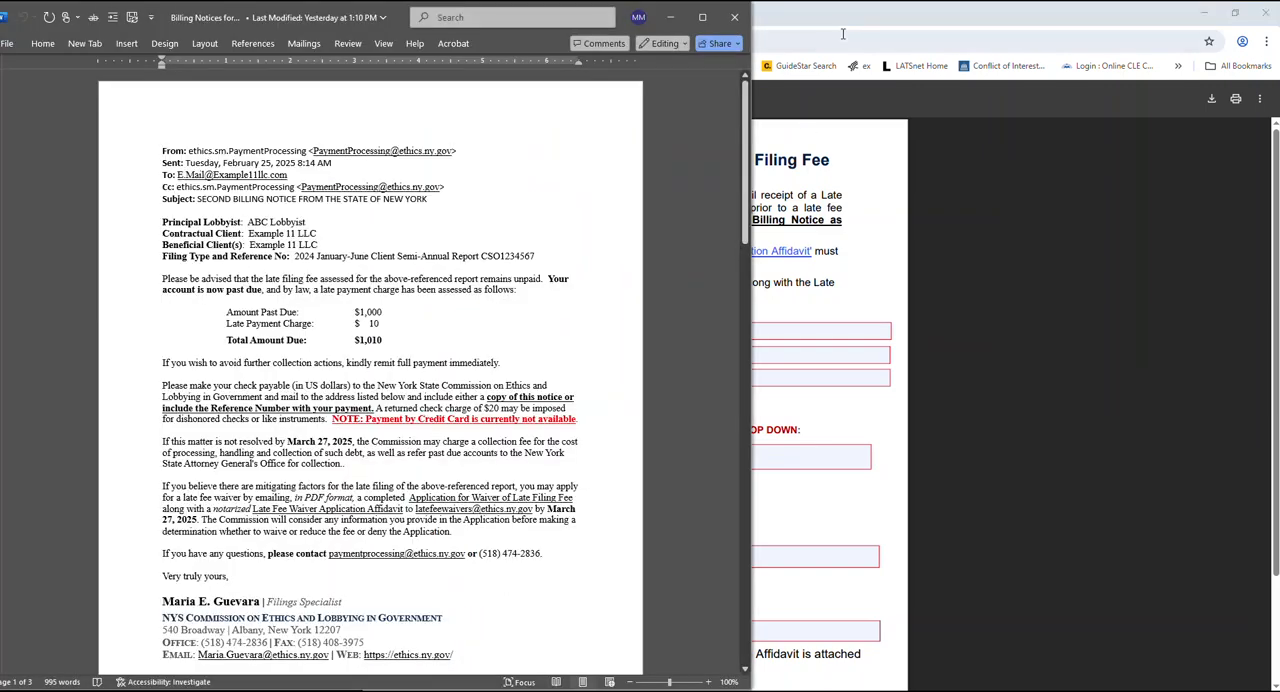
left_click(867, 25)
left_click_drag(873, 15, 927, 27)
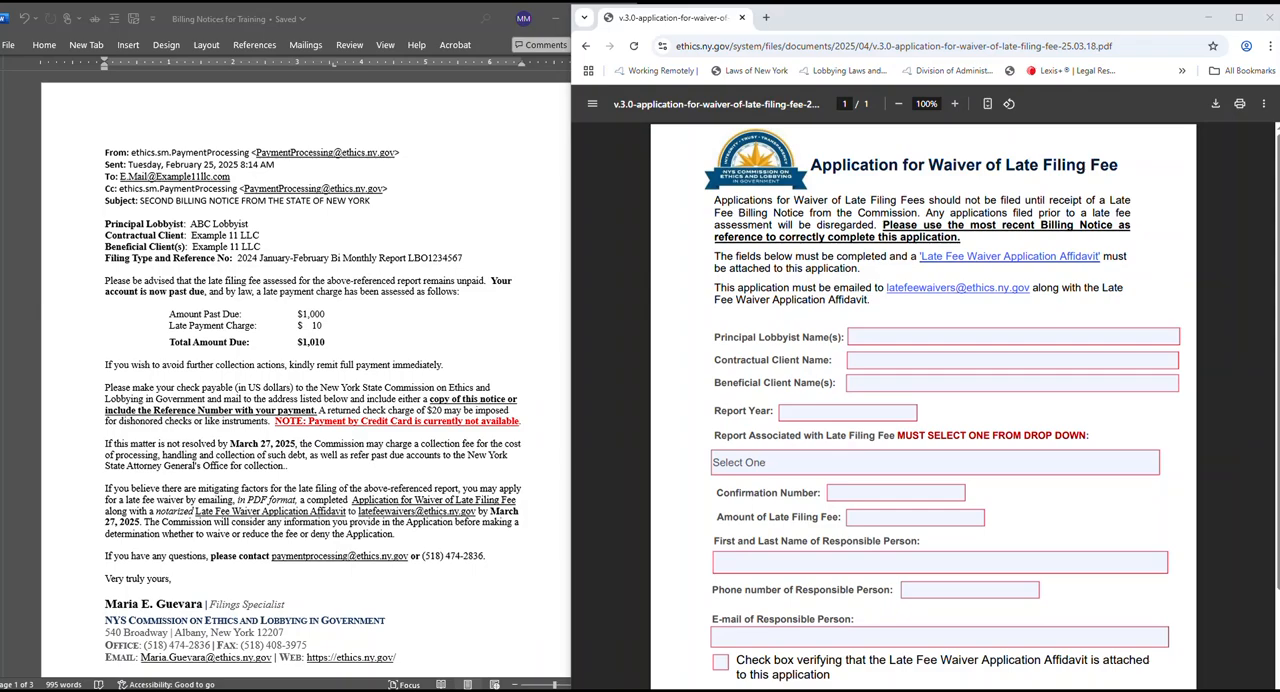
Enter "ABC Lobbyist" from the bi-monthly billing notice as the principal lobbyist name on the waiver application.
scroll(506, 468, "down", 10)
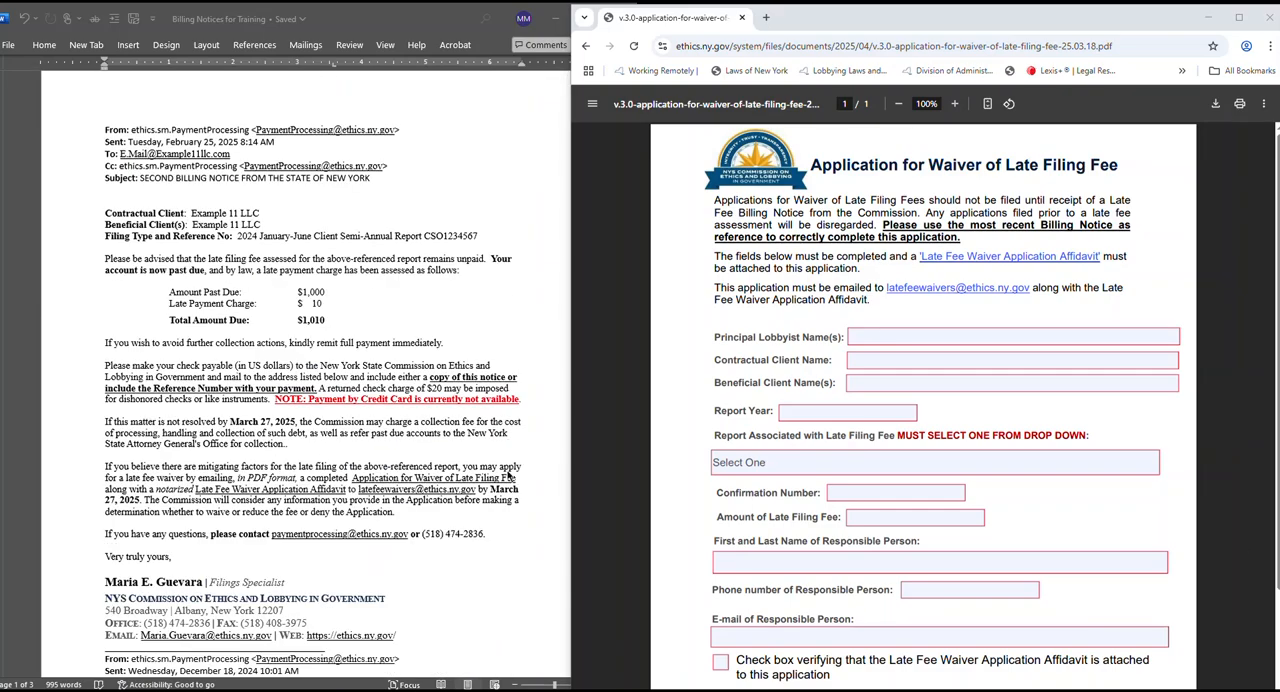
scroll(510, 477, "down", 1)
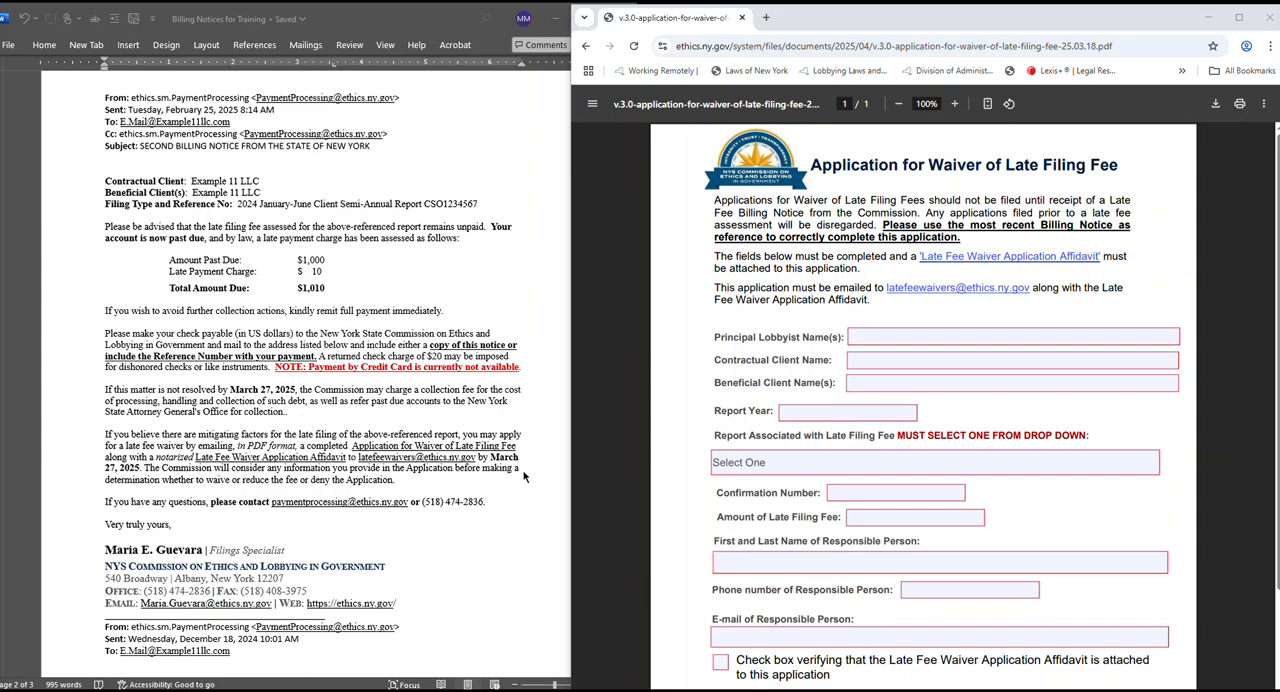
left_click(487, 284)
left_click_drag(630, 333, 597, 141)
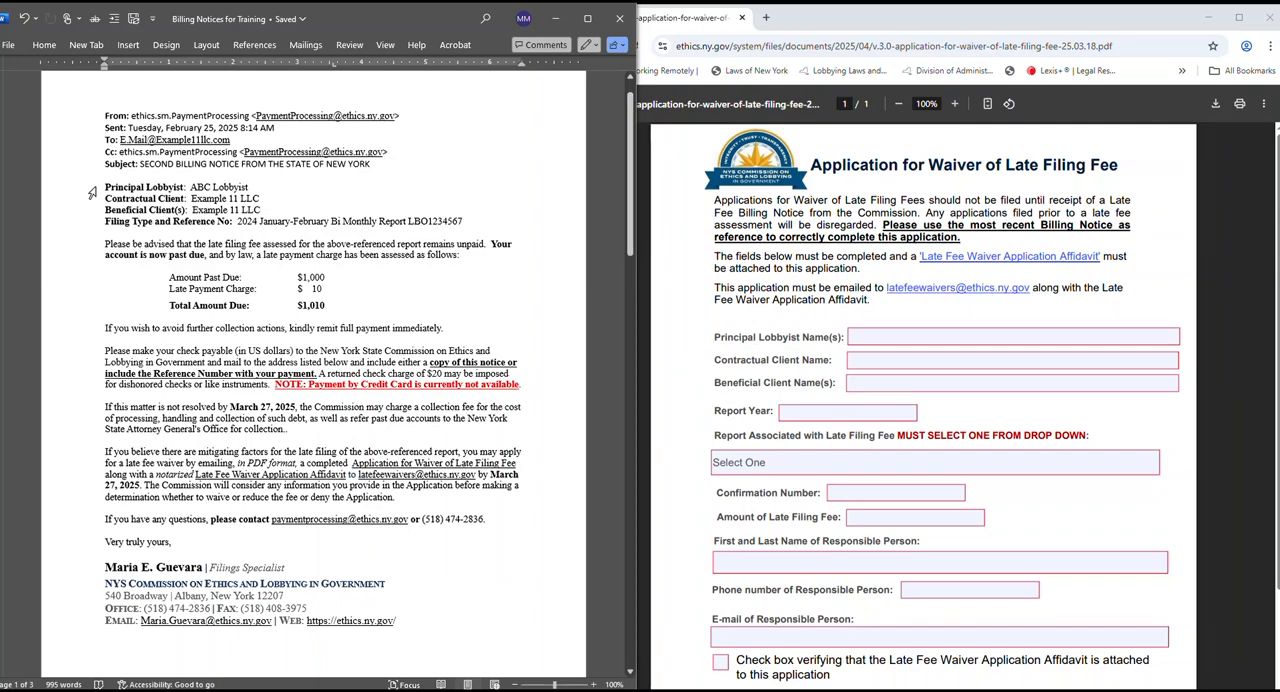
left_click_drag(106, 187, 266, 185)
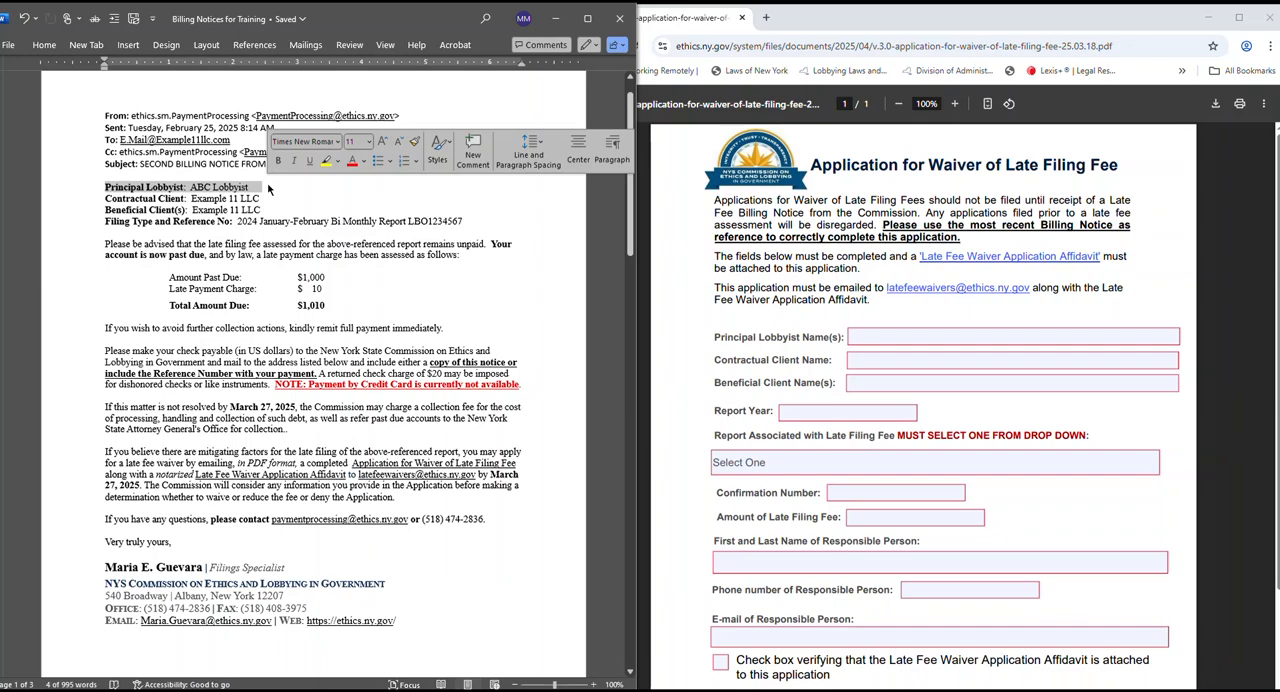
left_click(889, 333)
type("AB")
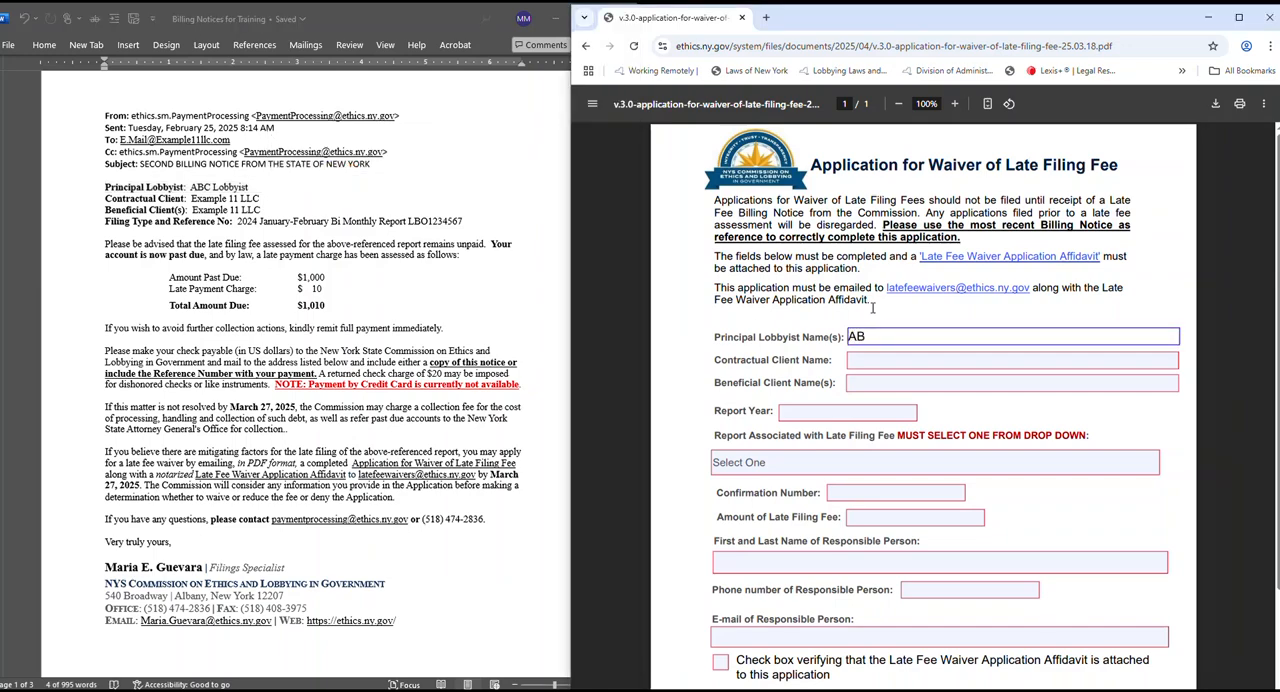
type("C Lo")
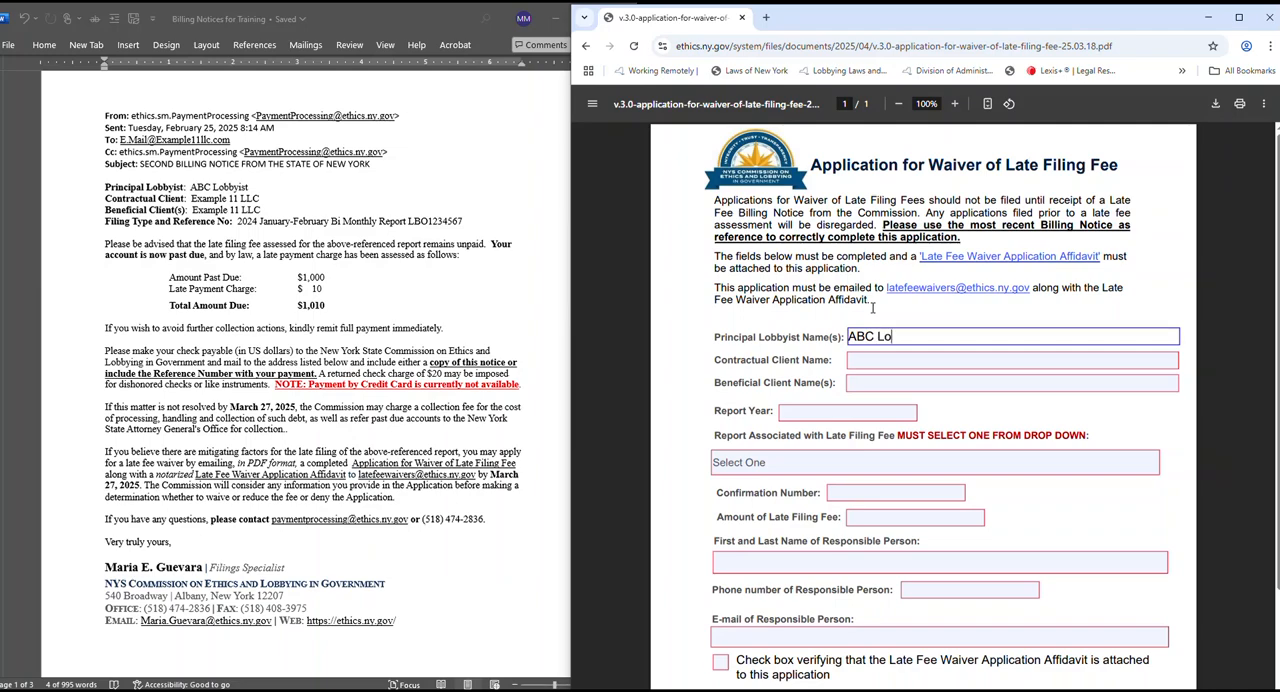
type("bbyist")
Clear the principal lobbyist name from the waiver application.
scroll(484, 330, "down", 5)
scroll(483, 323, "down", 5)
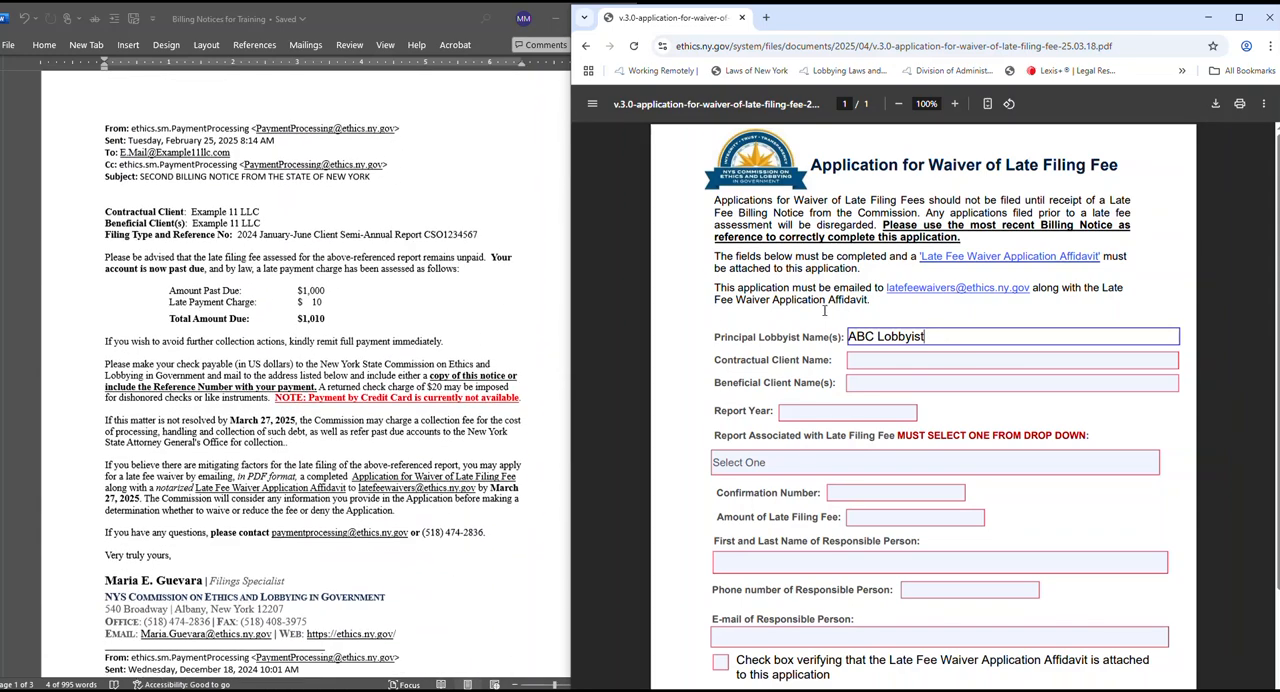
left_click_drag(926, 336, 806, 331)
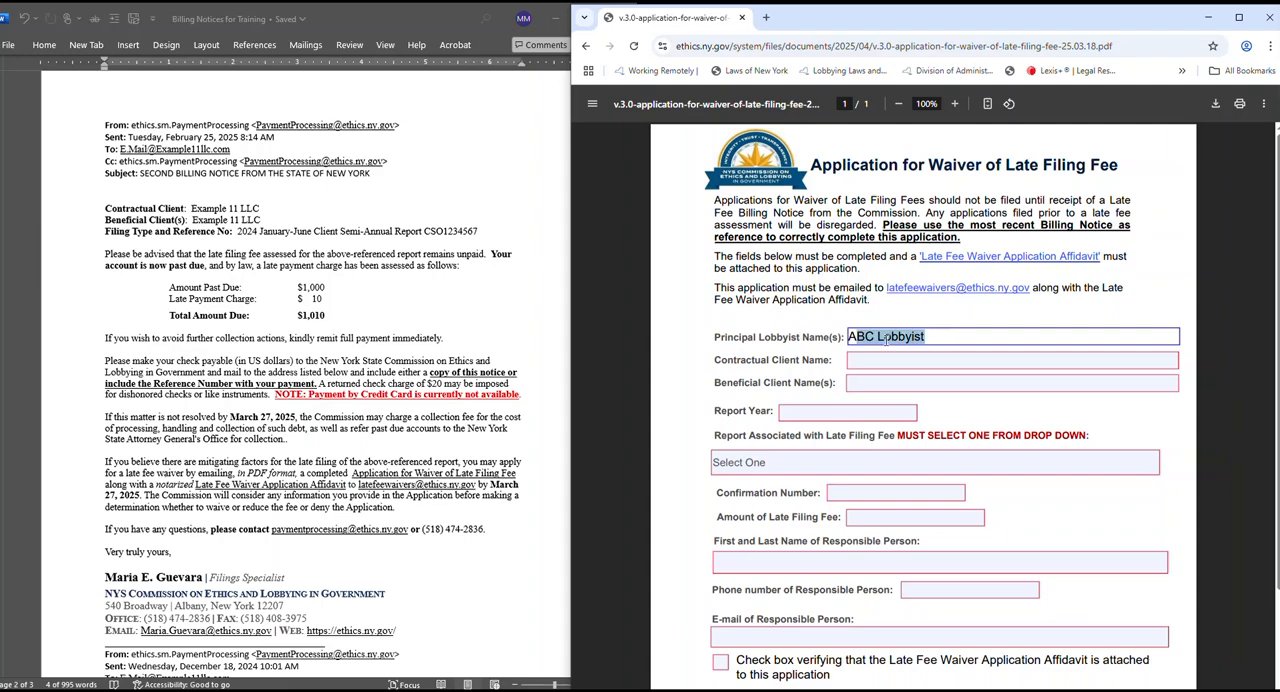
type("A")
key("BackSpace")
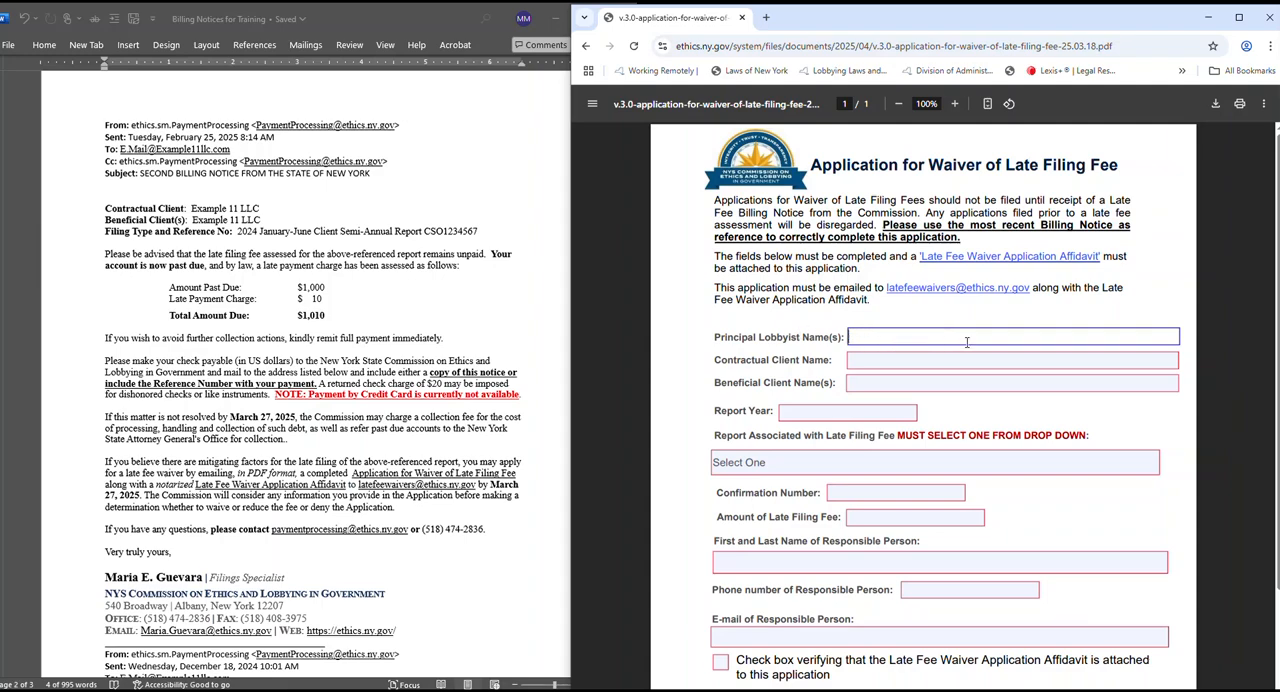
Copy the contractual client "Example 11 LLC" from the client semi-annual billing notice into the application's Contractual Client Name field.
scroll(468, 333, "down", 1)
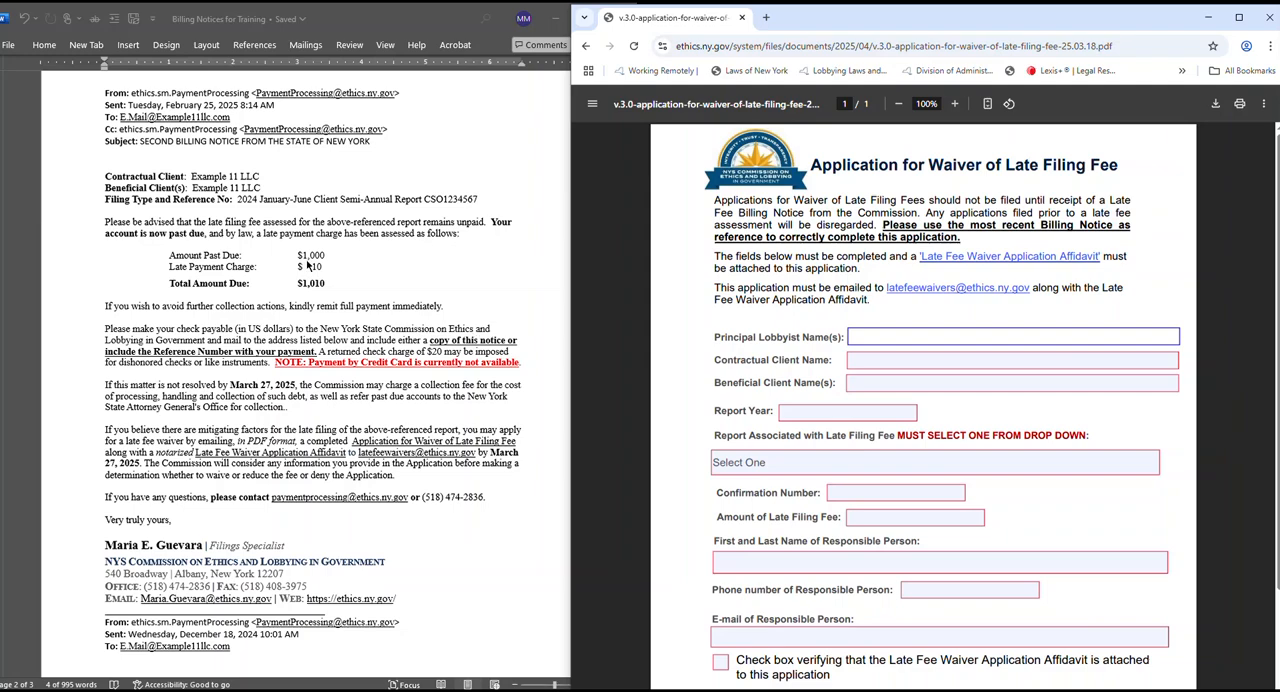
left_click(180, 195)
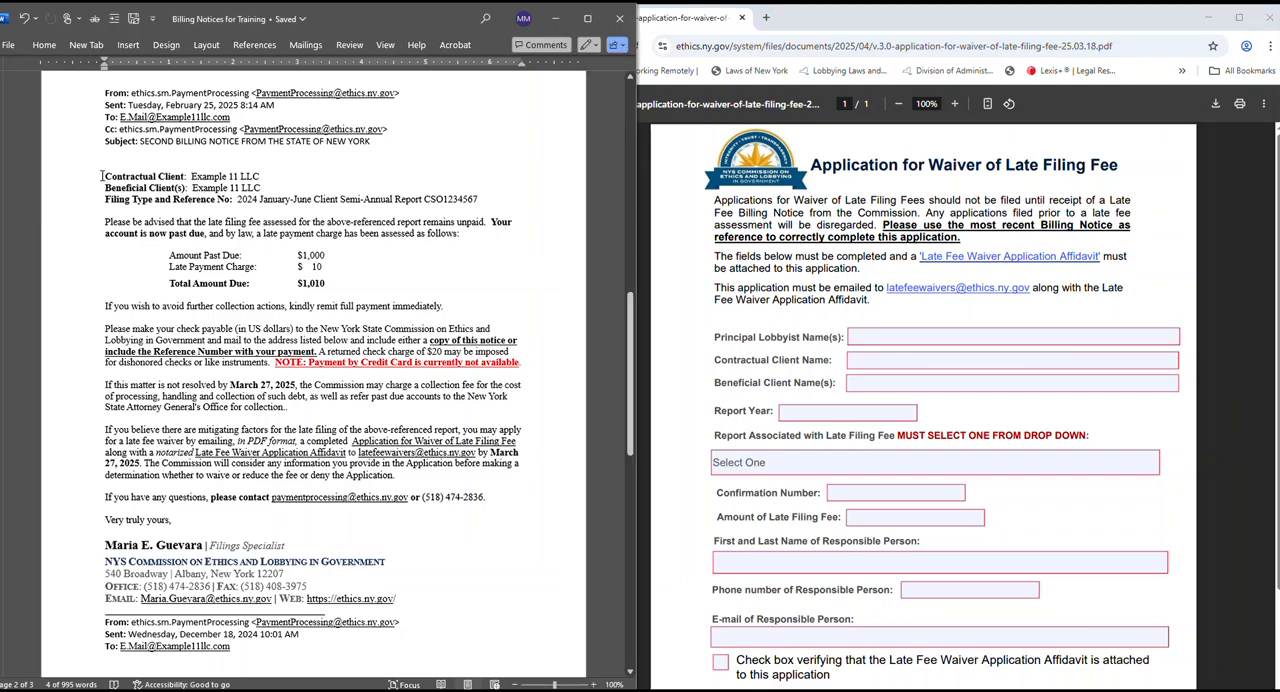
left_click_drag(102, 176, 268, 178)
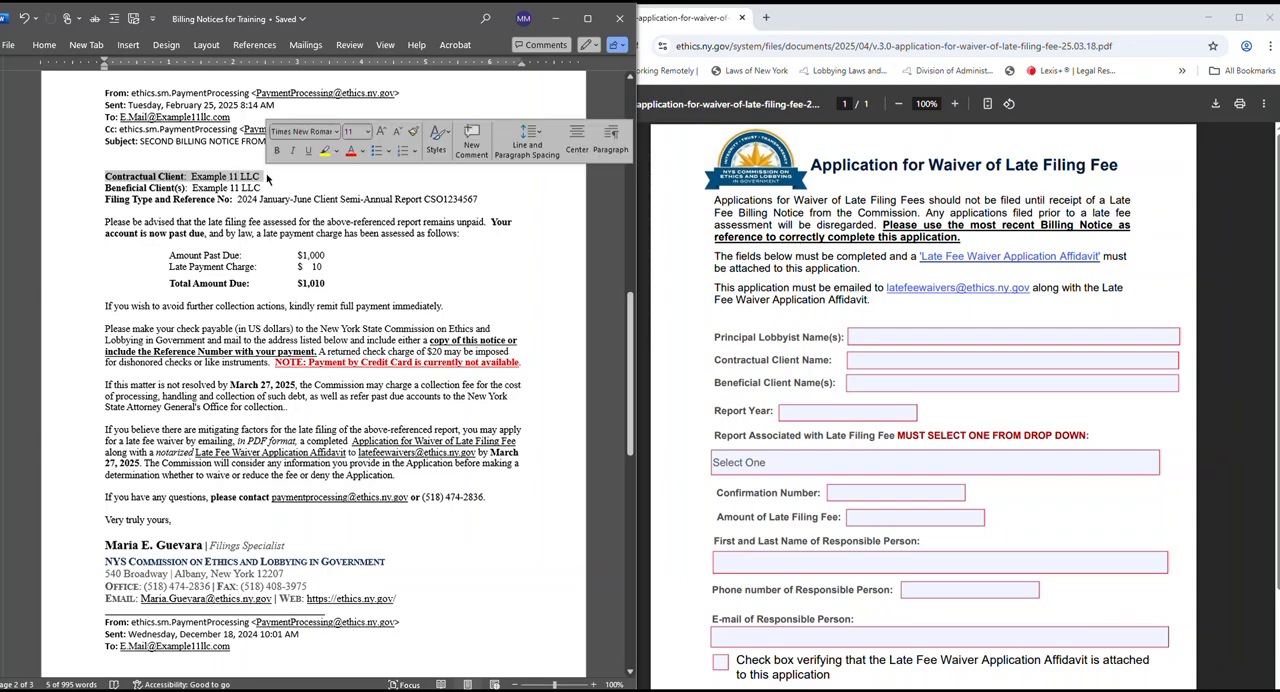
left_click(258, 177)
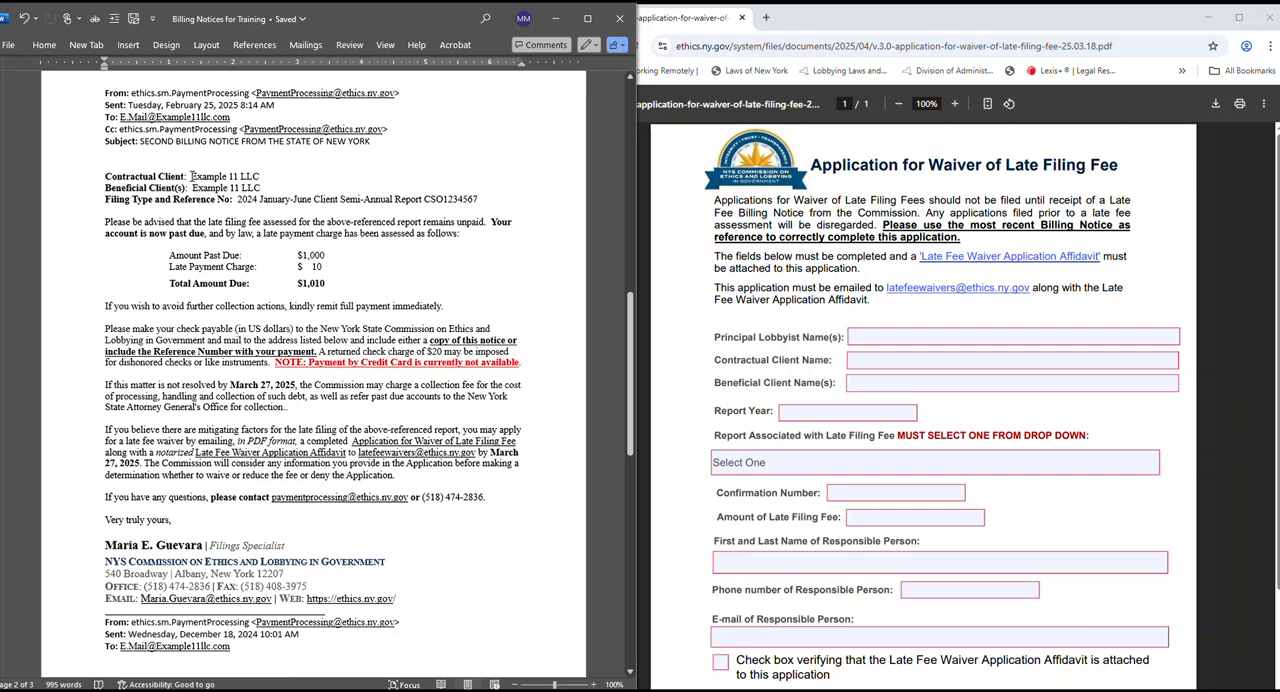
left_click_drag(190, 176, 268, 177)
right_click(250, 180)
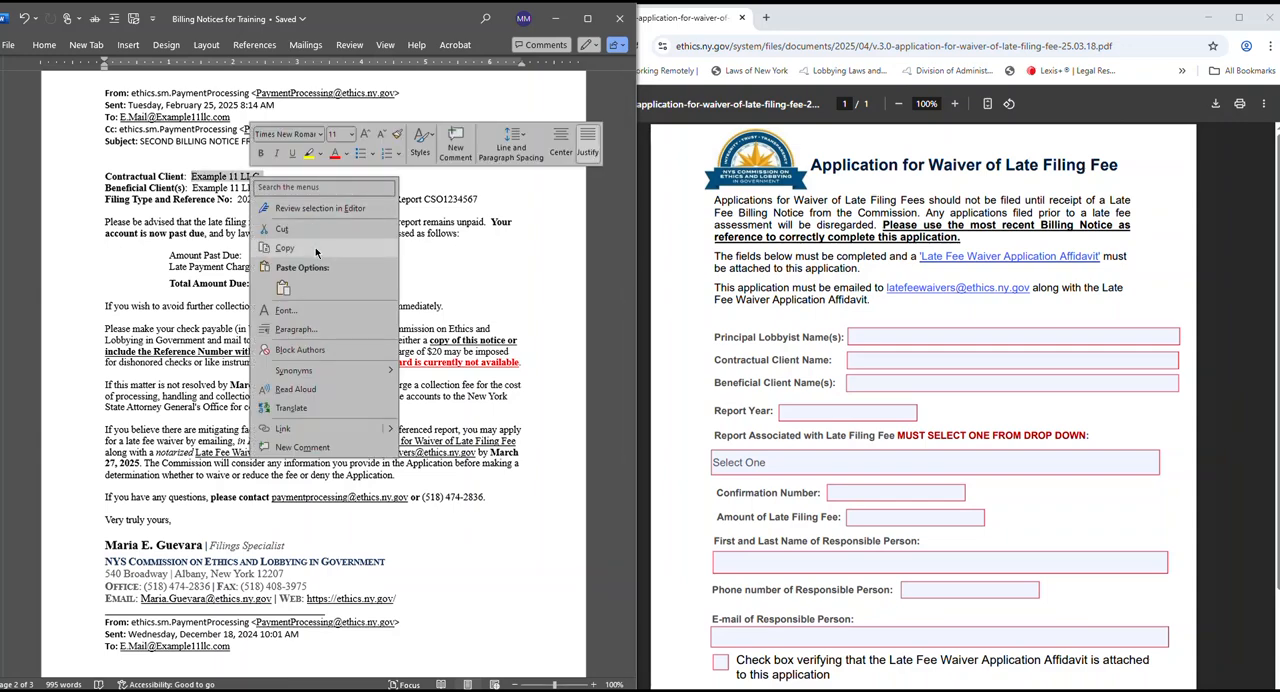
left_click(284, 248)
left_click(909, 358)
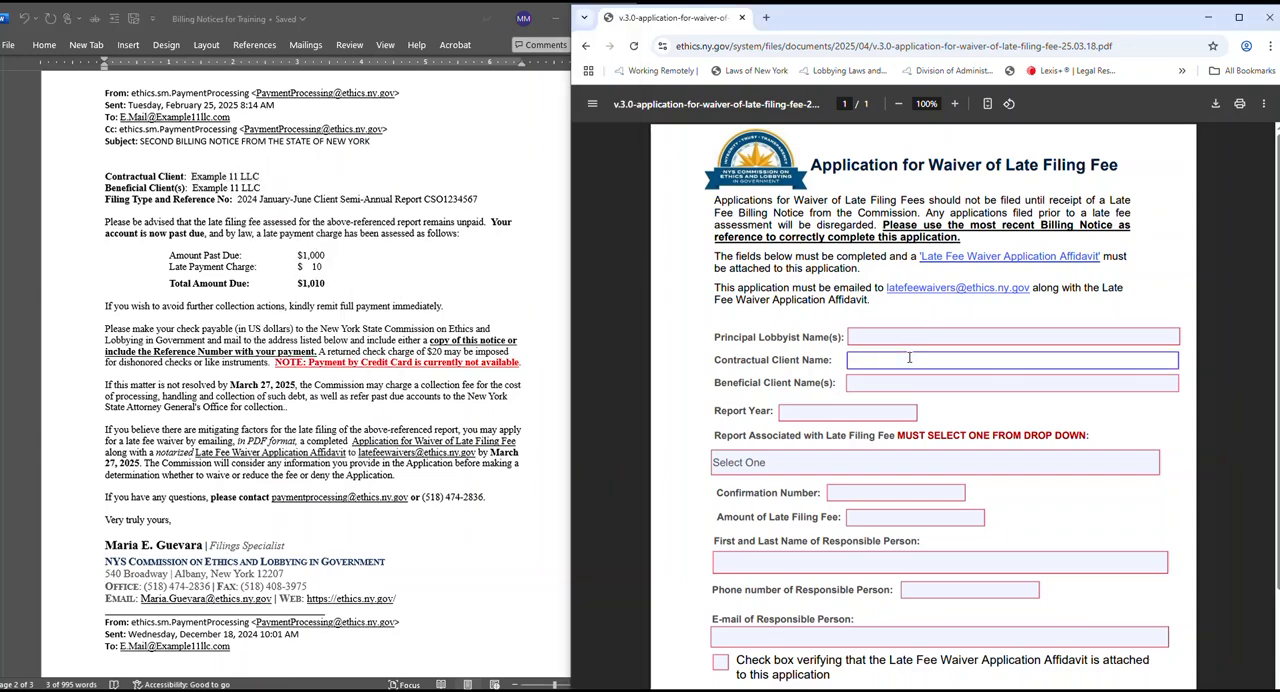
key("ctrl+v")
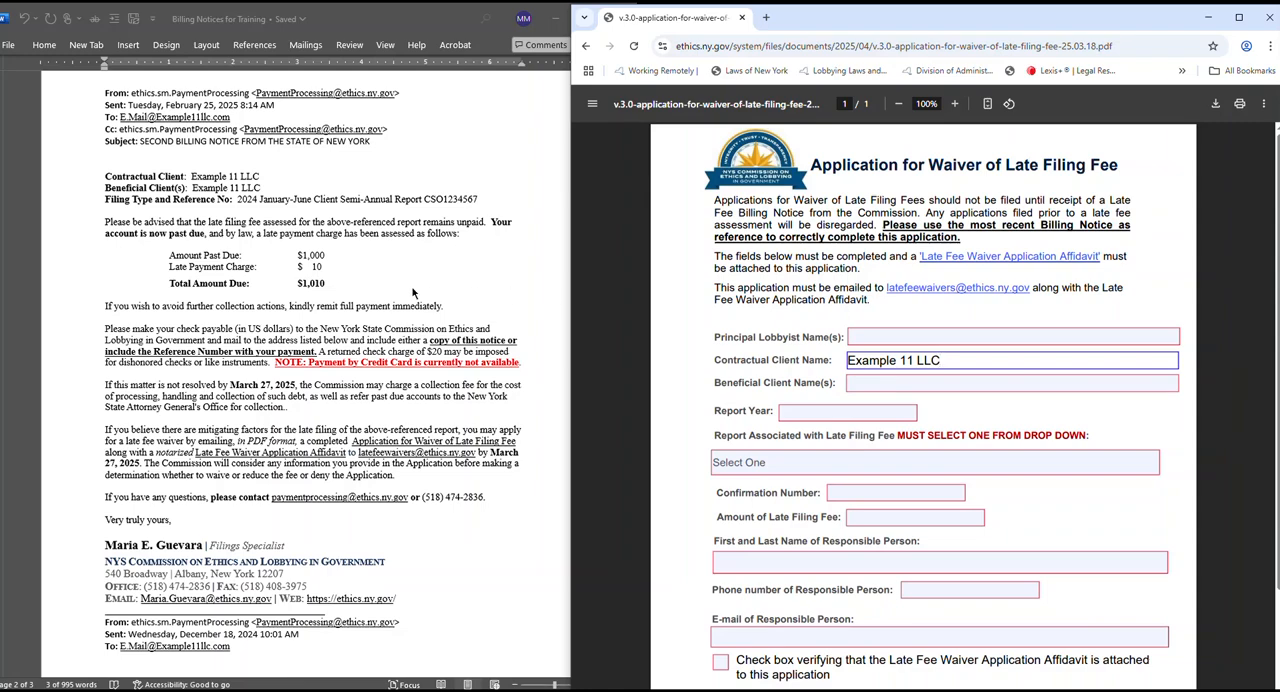
Enter the notice's beneficial client, "Example 11 LLC", in the application's Beneficial Client Name(s) field.
left_click(194, 200)
left_click_drag(278, 189, 116, 199)
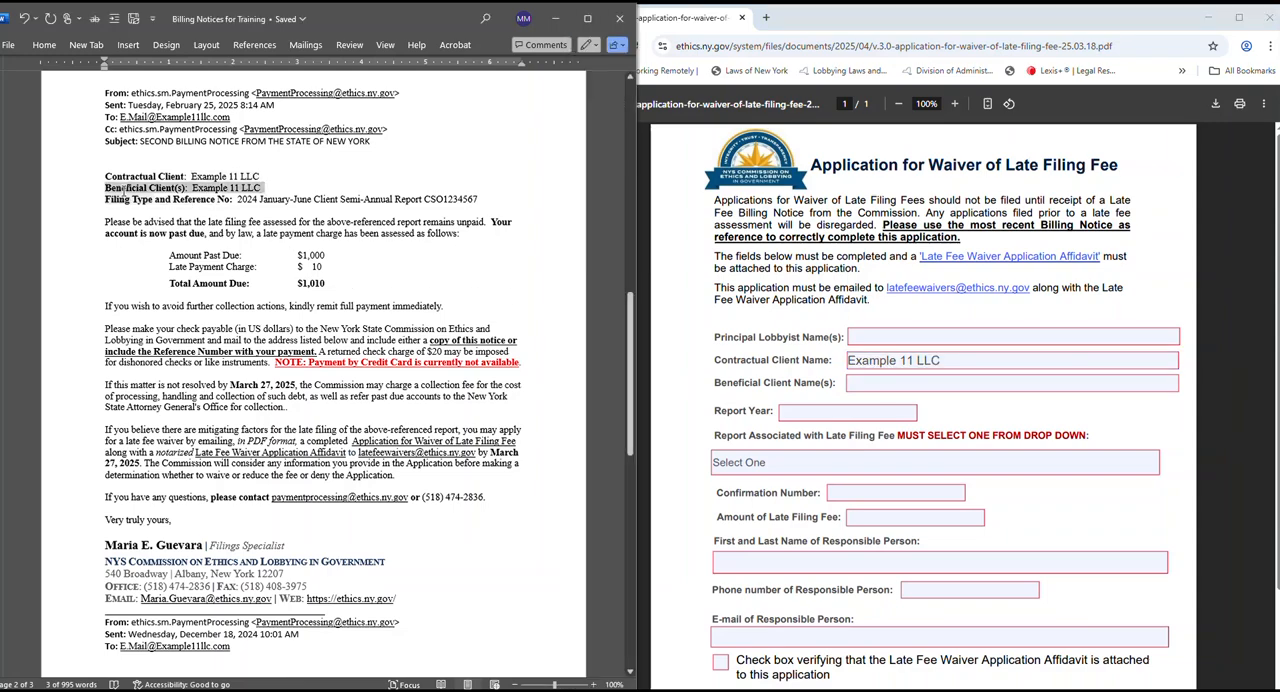
left_click(858, 380)
type("Example ")
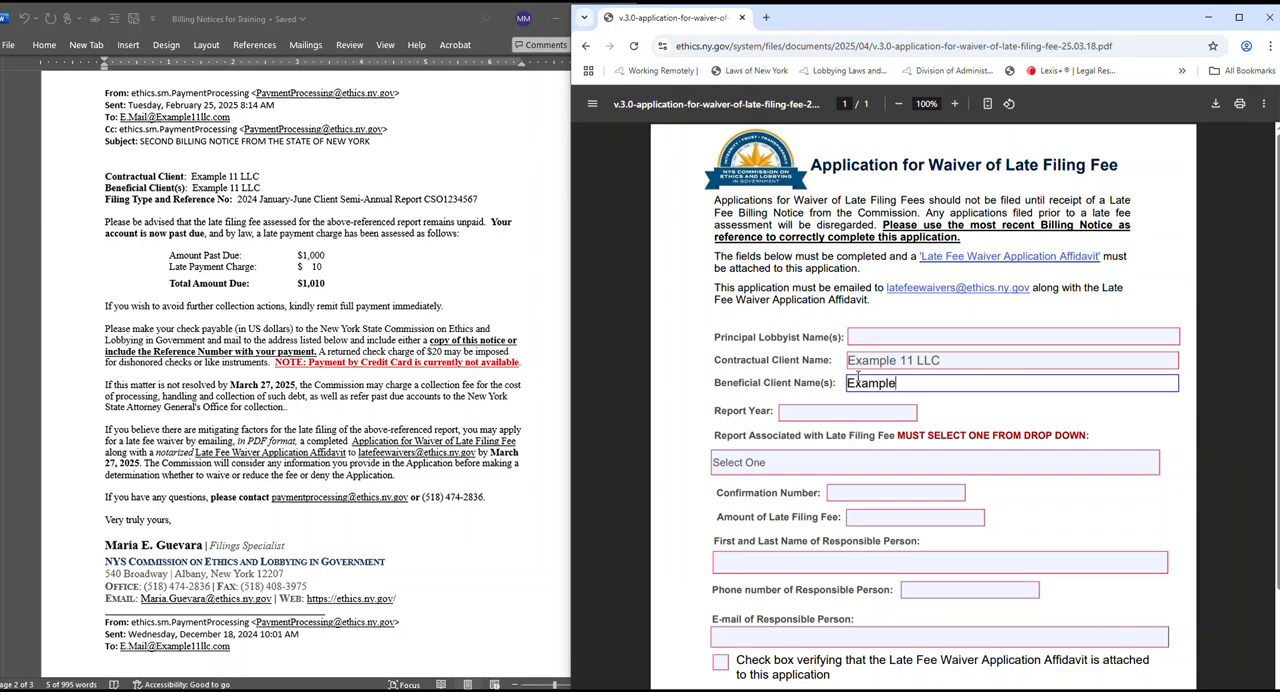
type("11 L")
type("LC")
Set the application's report year to 2024, as given in the notice's filing type line.
left_click(286, 216)
double_click(247, 199)
left_click(826, 414)
type("2024")
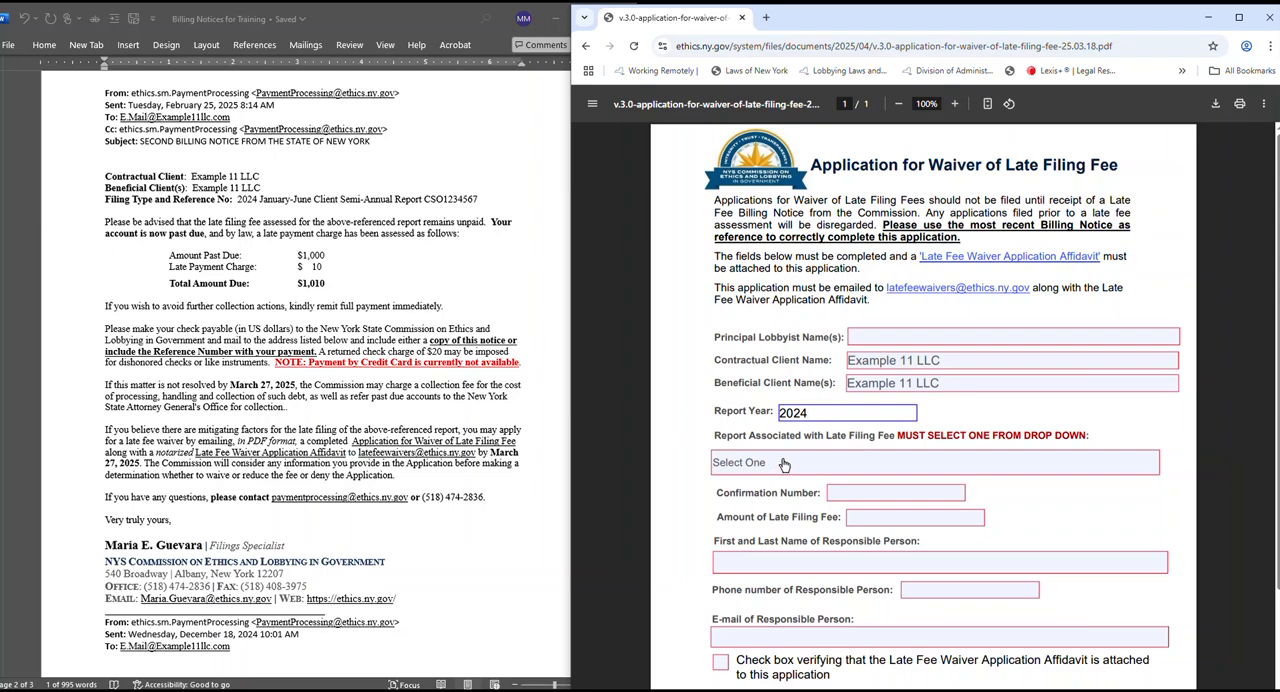
Choose "January-June Client Semi-Annual Report" from the notice as the report associated with the late filing fee.
left_click(311, 219)
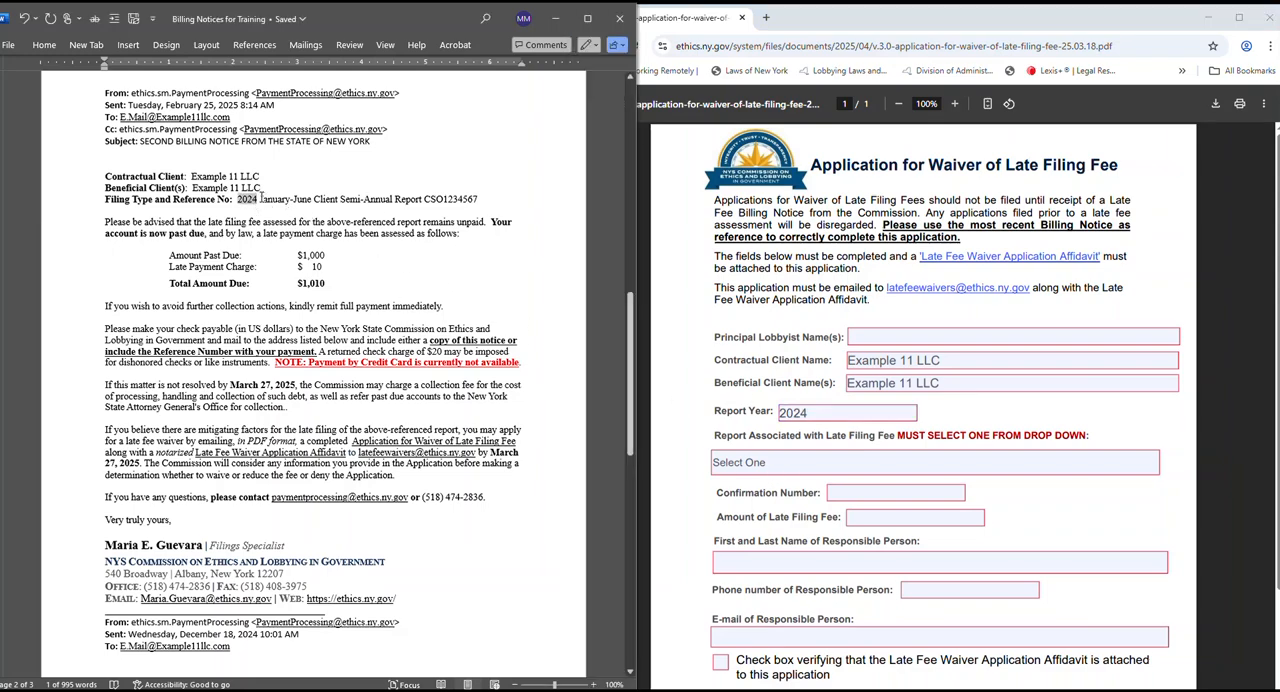
left_click_drag(262, 199, 423, 202)
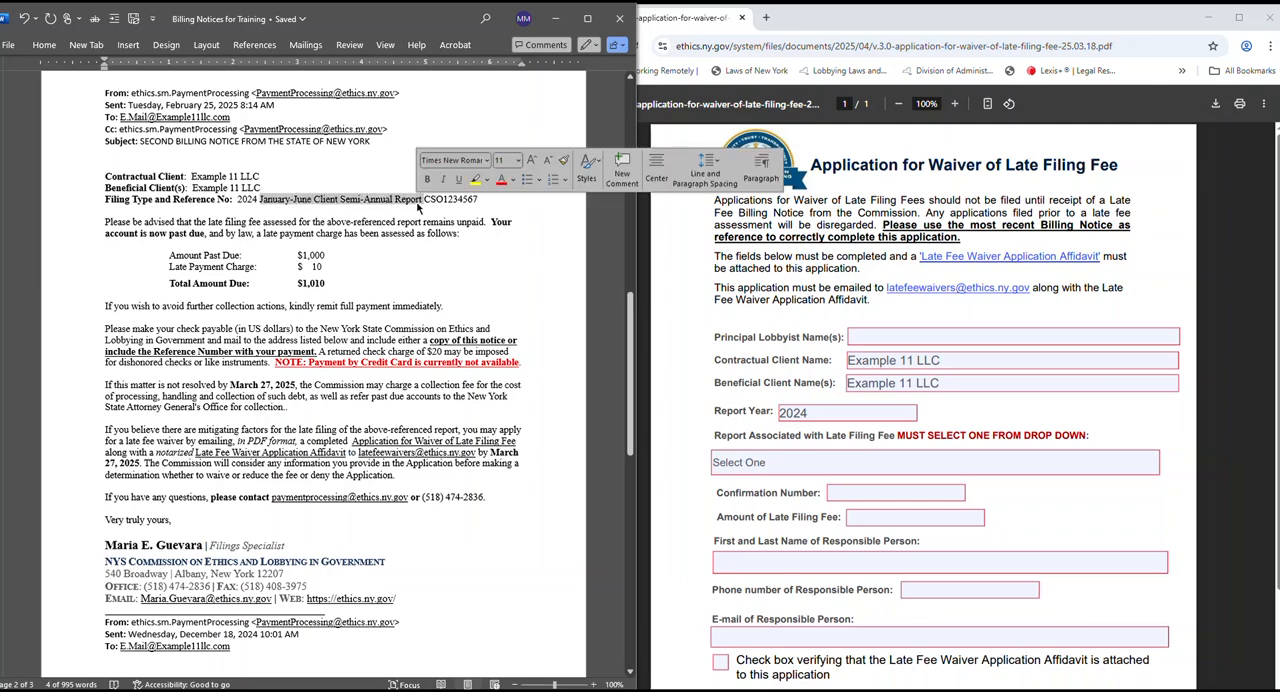
left_click(1112, 466)
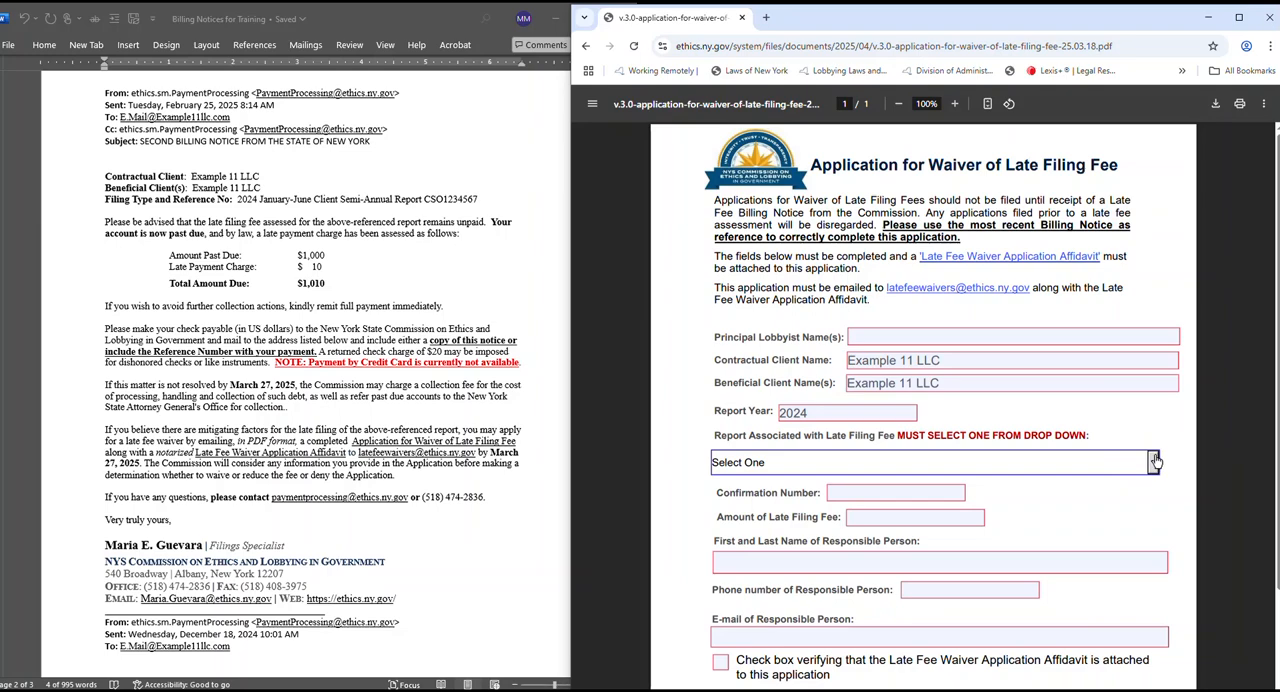
left_click(1155, 460)
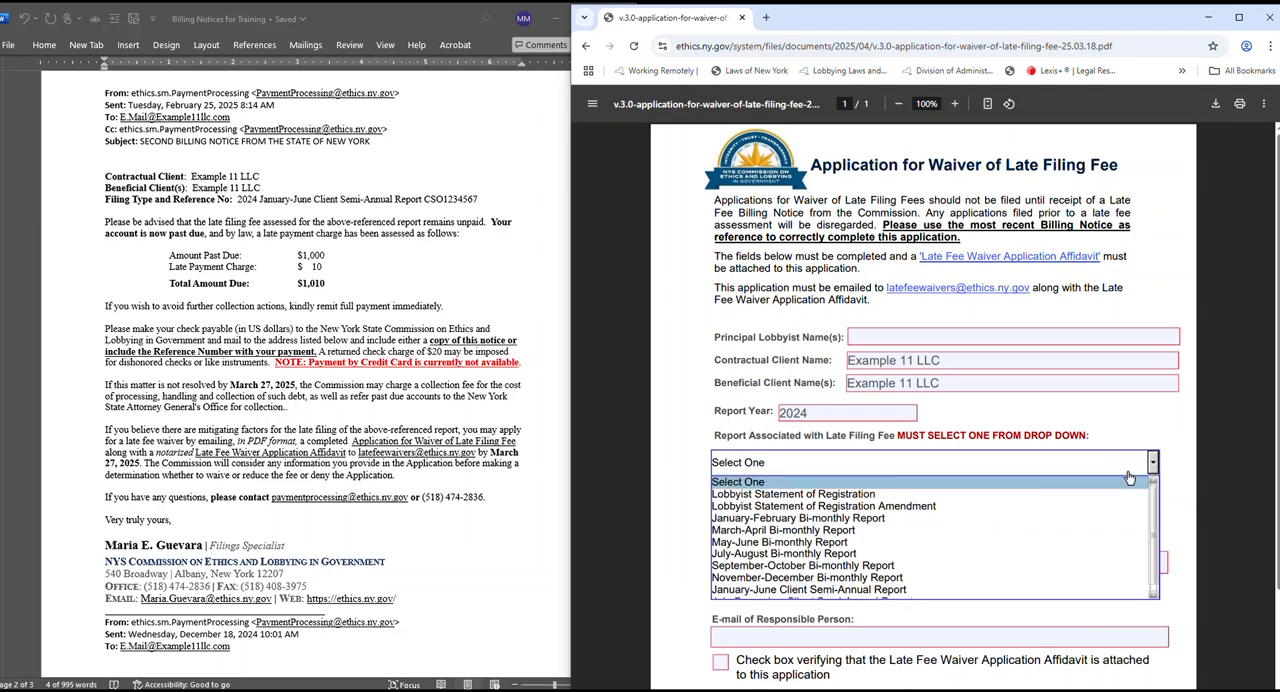
left_click(1019, 589)
Copy the filing reference number from the billing notice's filing type line into the application's Confirmation Number field.
left_click(902, 492)
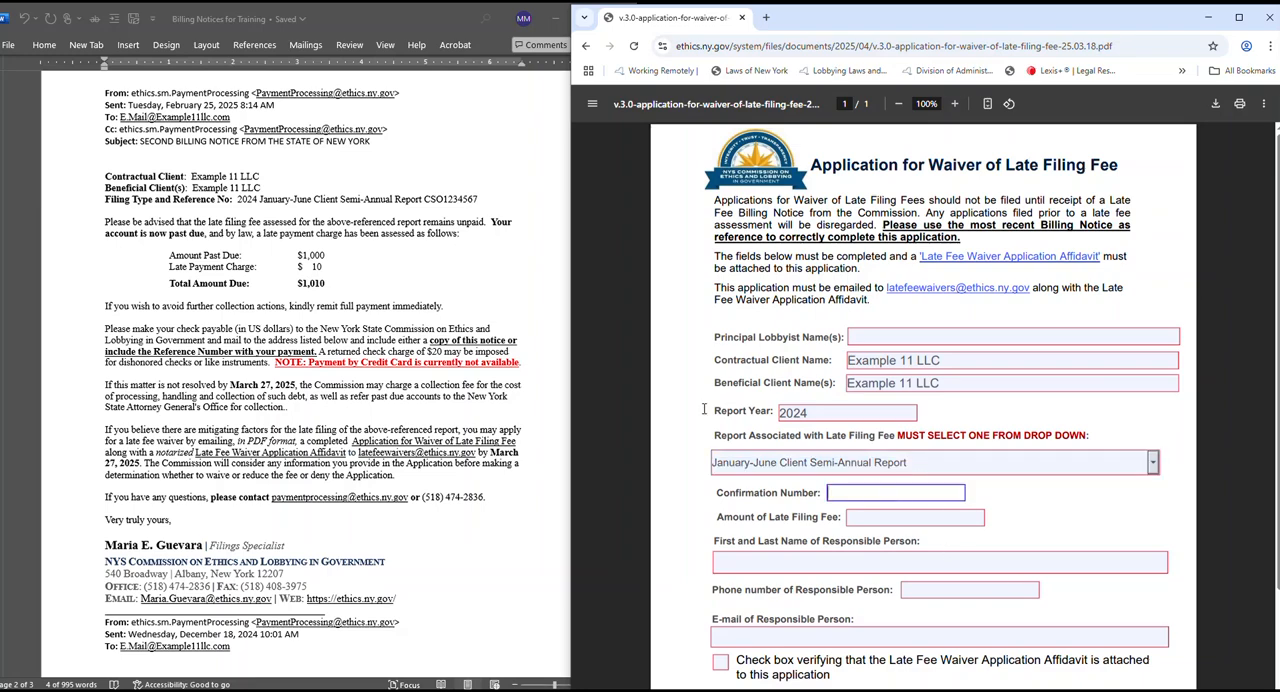
left_click(482, 197)
left_click_drag(482, 197, 426, 205)
right_click(428, 206)
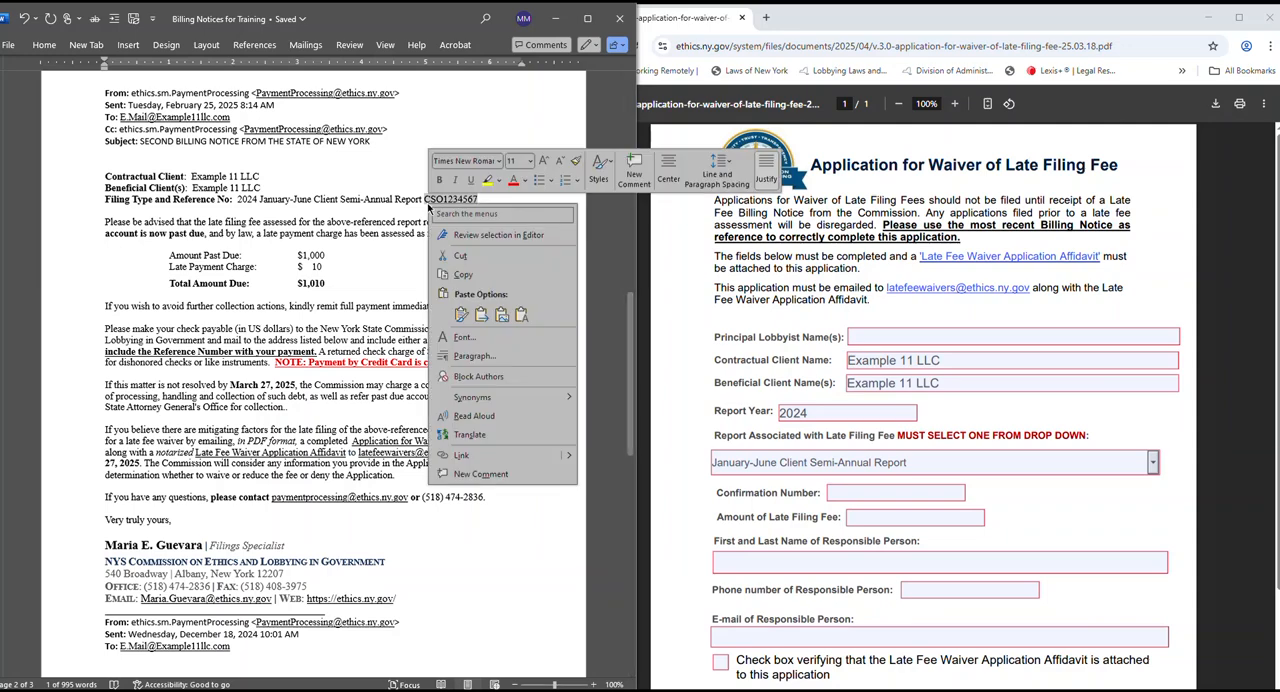
left_click(477, 284)
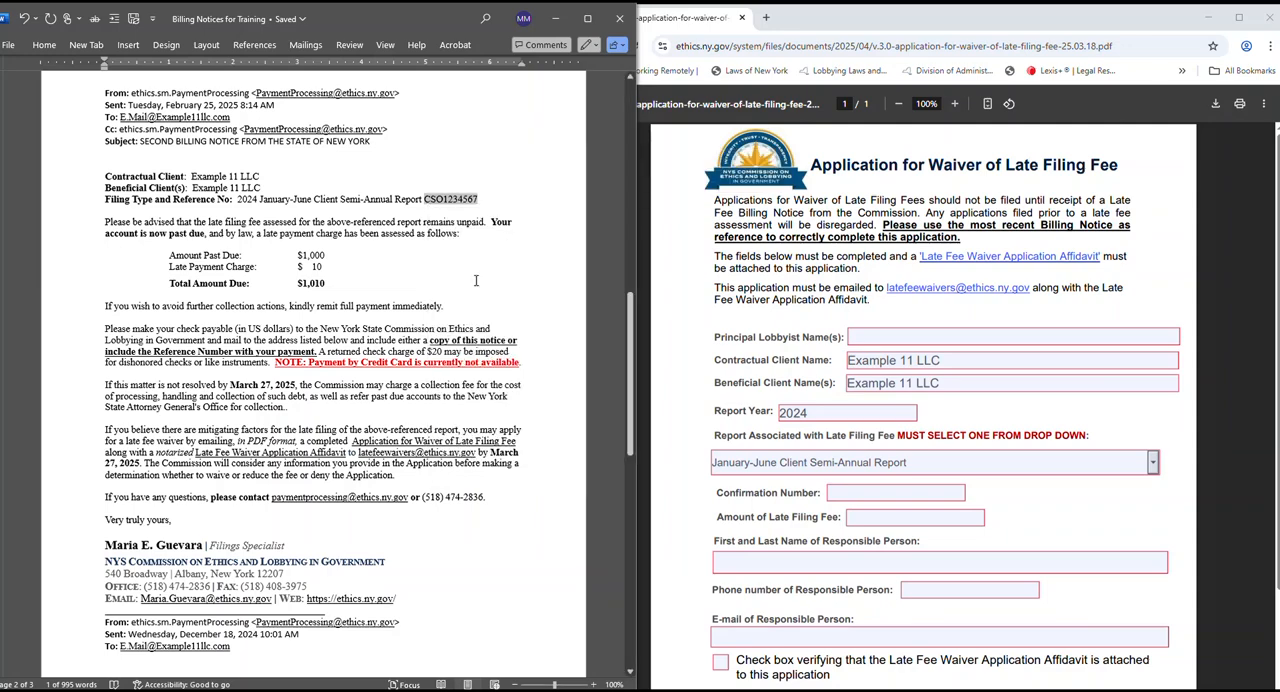
left_click(847, 491)
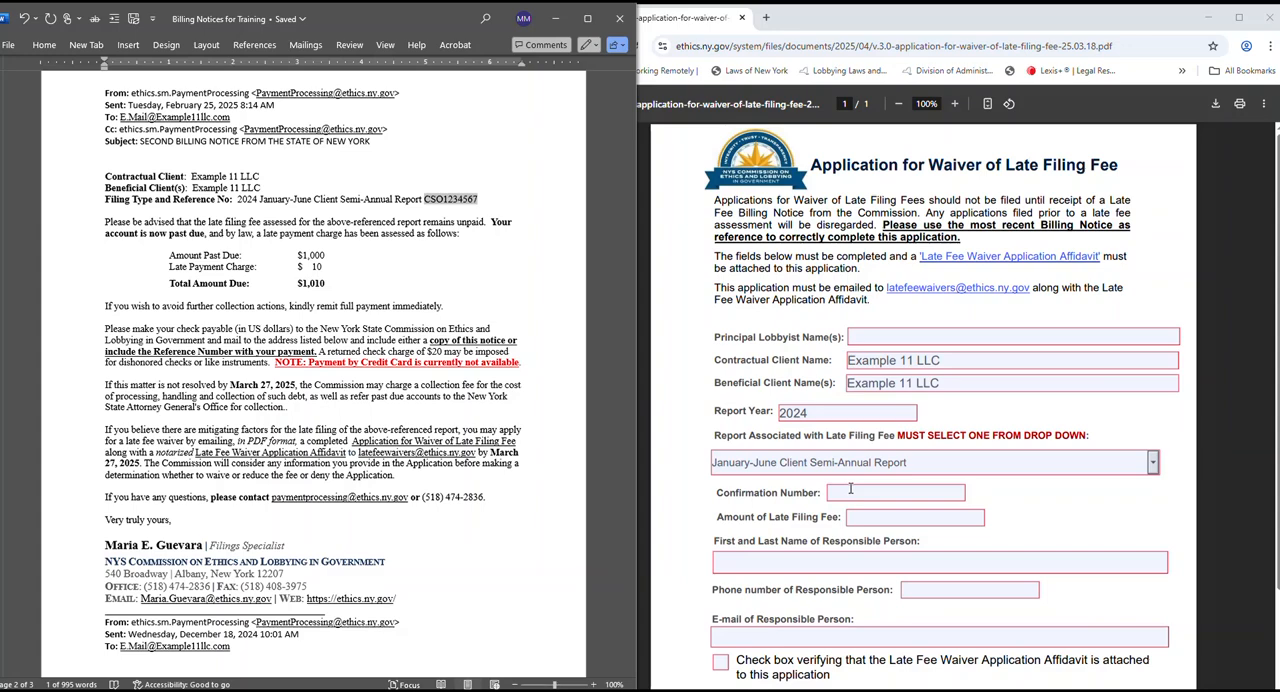
left_click(850, 488)
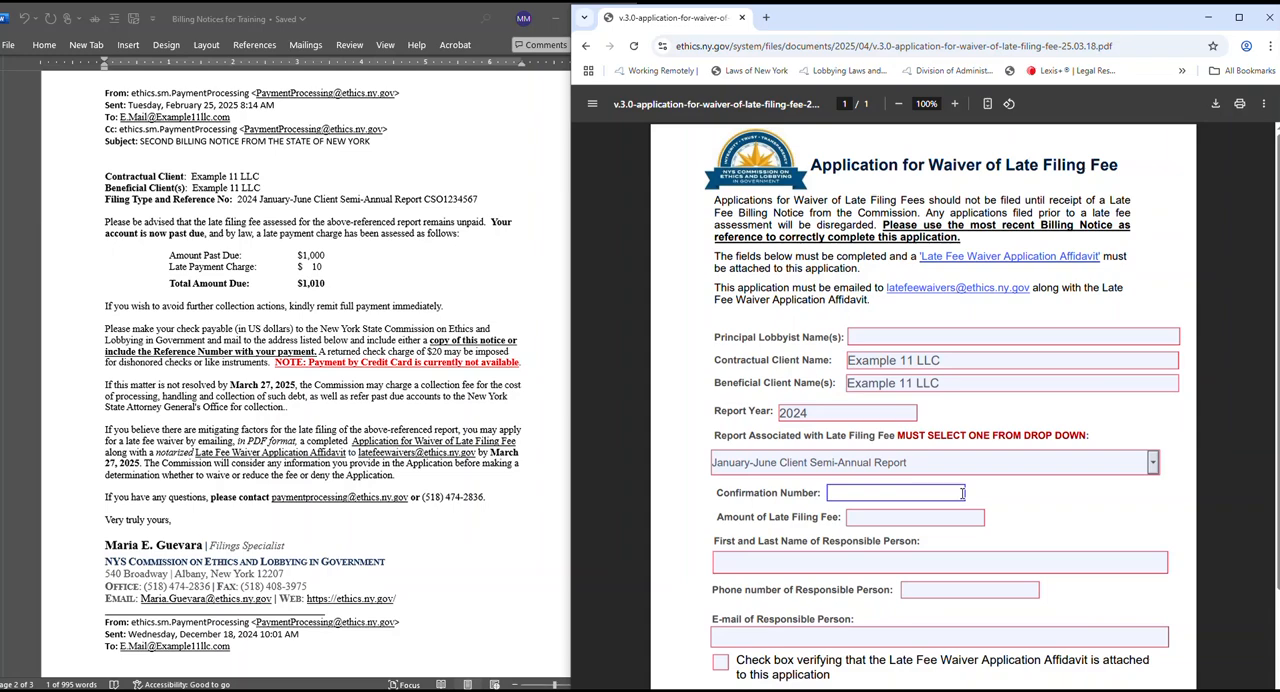
key("ctrl+v")
Enter the notice's total amount due, 1010, as the application's Amount of Late Filing Fee.
left_click(326, 283)
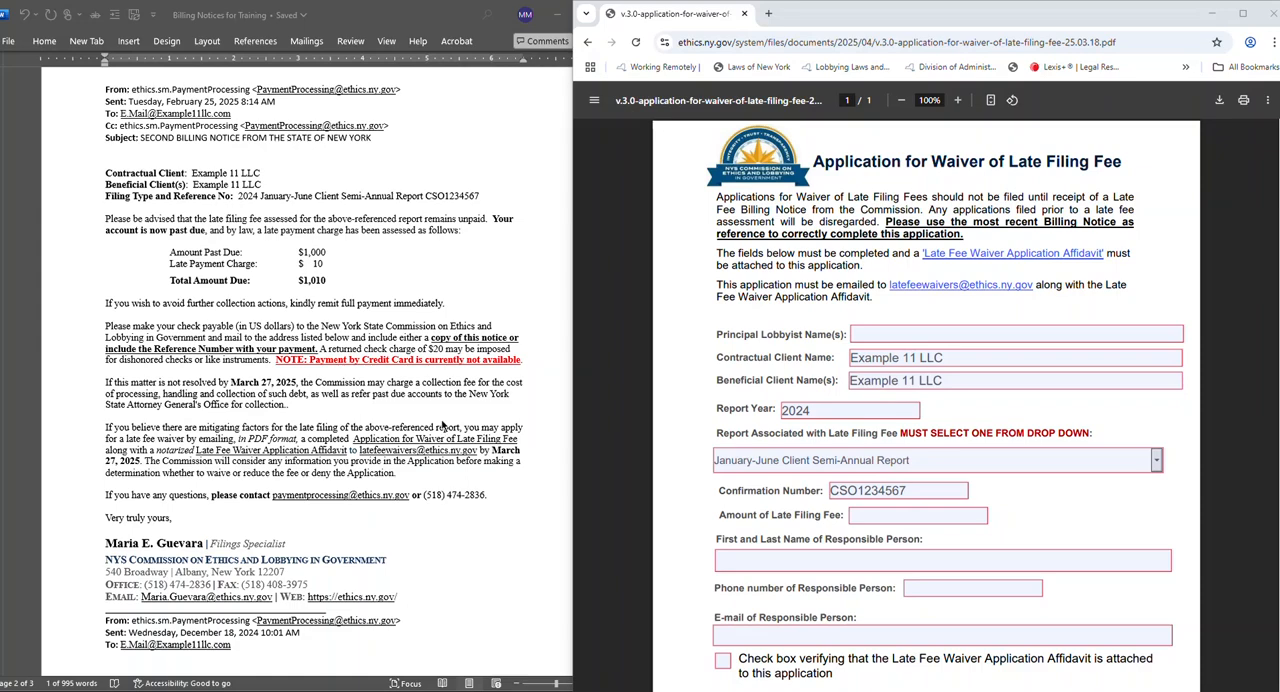
left_click(337, 263)
left_click_drag(337, 263, 170, 266)
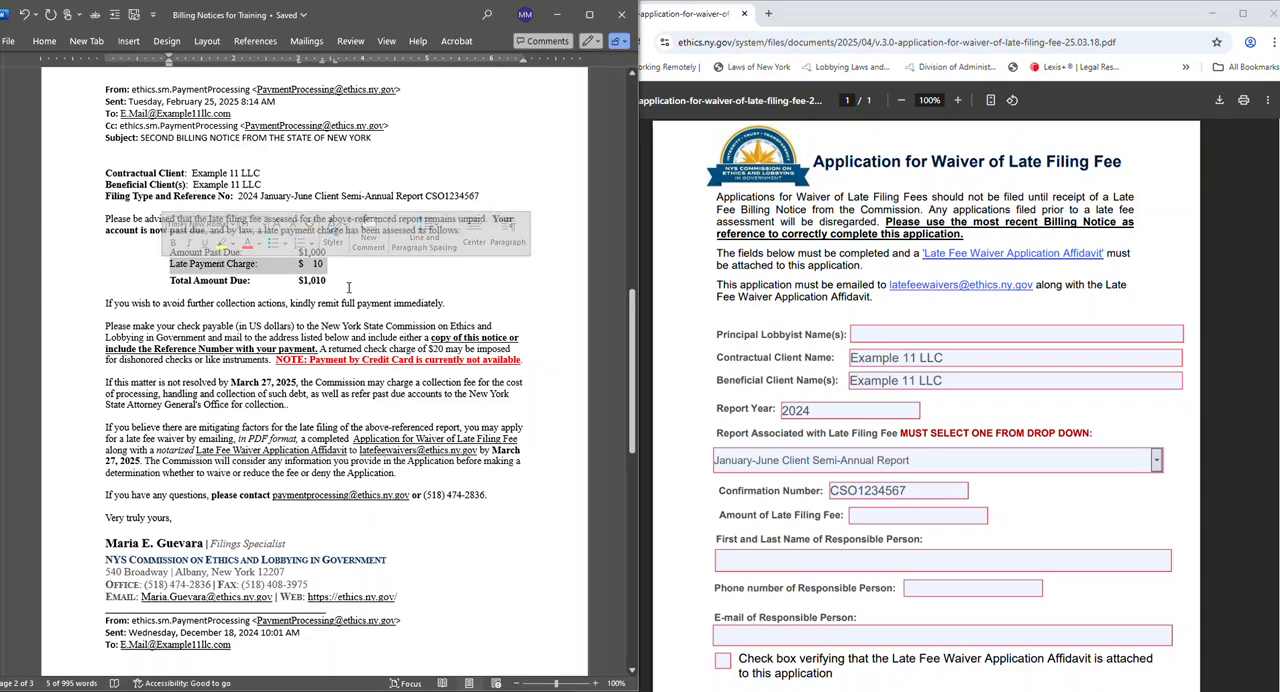
left_click_drag(348, 283, 170, 285)
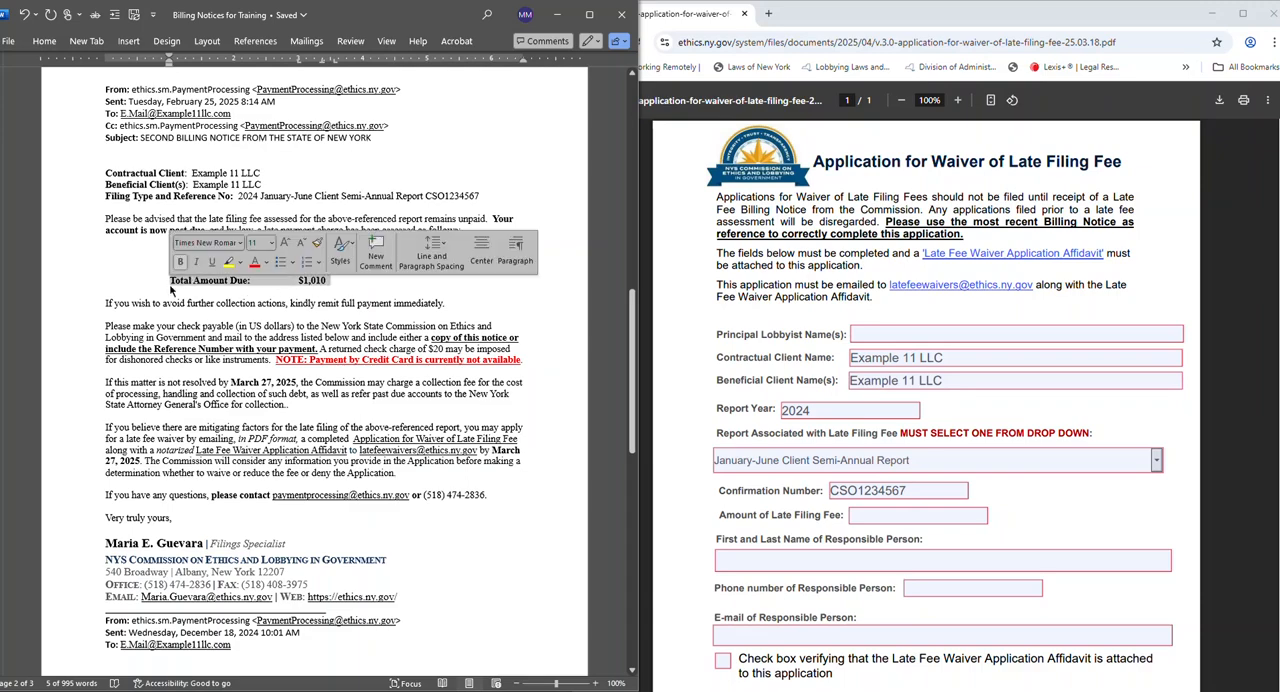
left_click(354, 288)
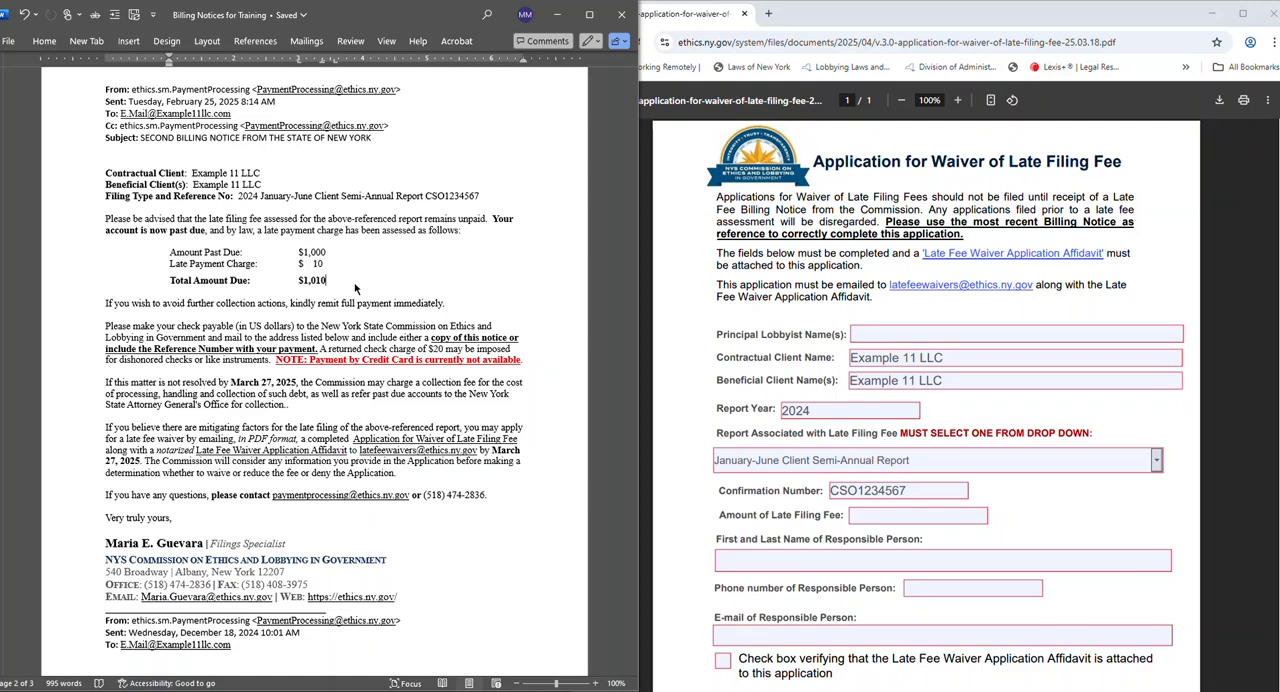
left_click(866, 514)
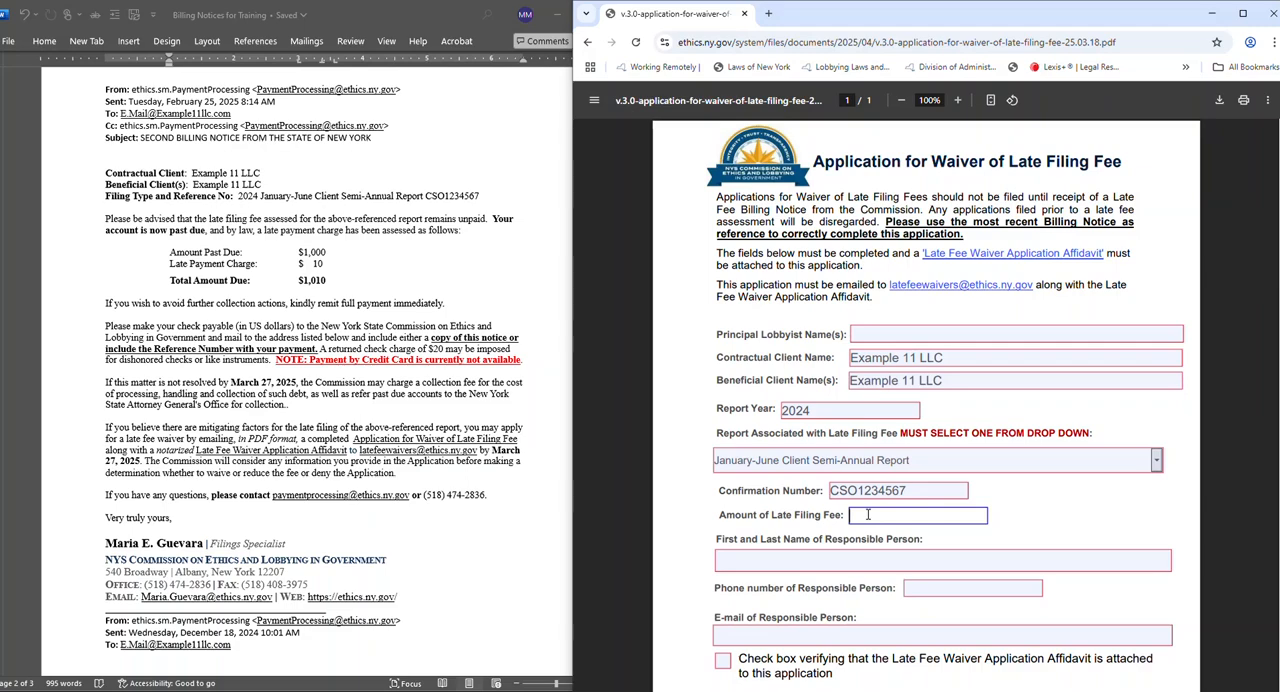
type("1010")
Fill in the responsible person's first and last name and phone number on the application.
left_click(778, 563)
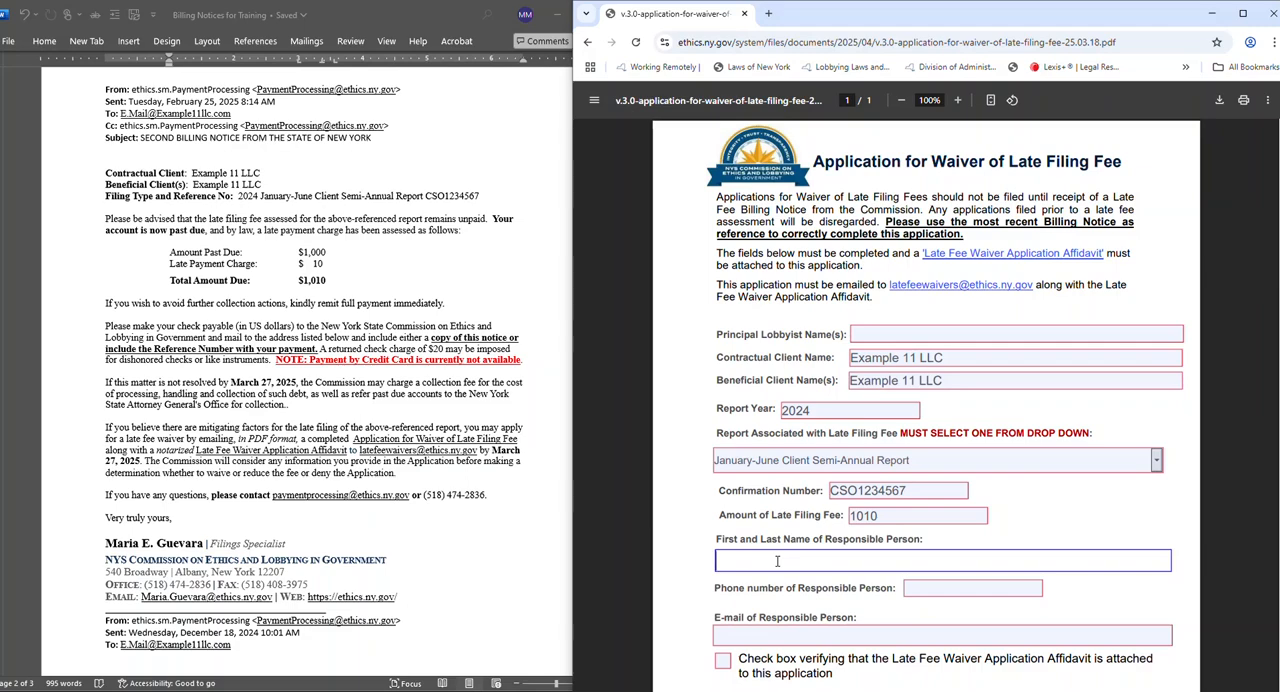
type("Jane Doe")
left_click(912, 587)
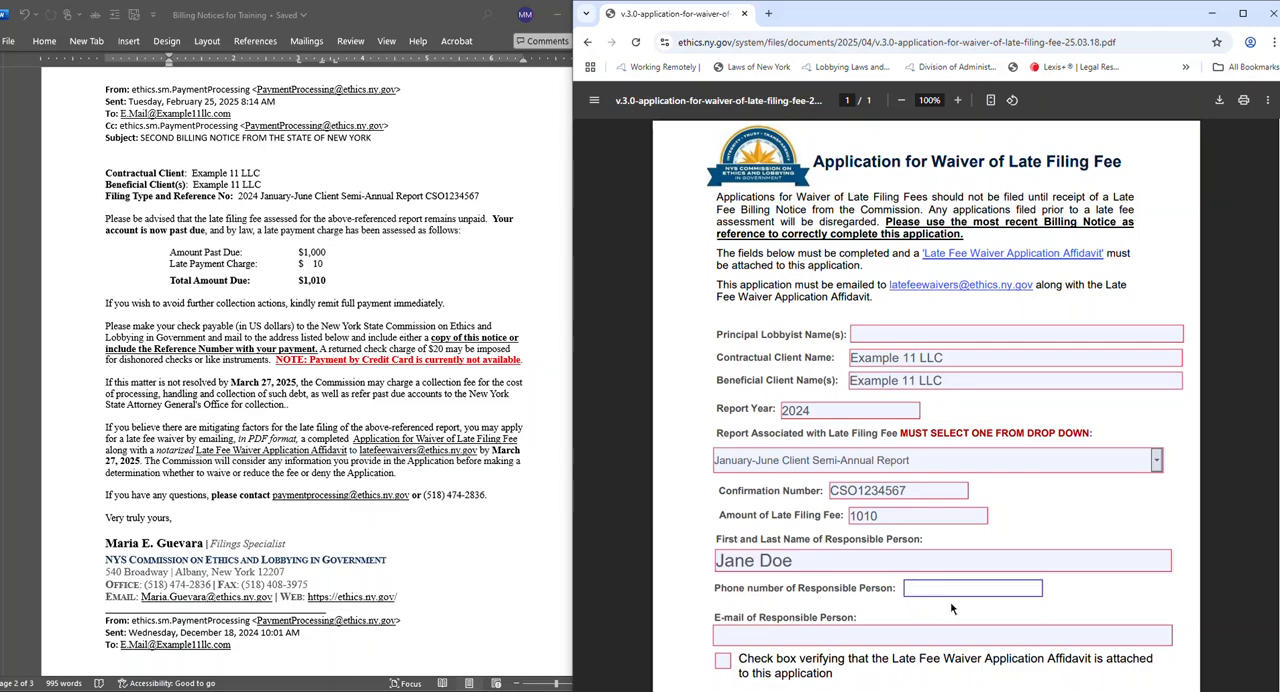
type("51")
type("8-555-5555")
Enter the responsible person's e-mail address on the application.
left_click(873, 633)
type("Ja")
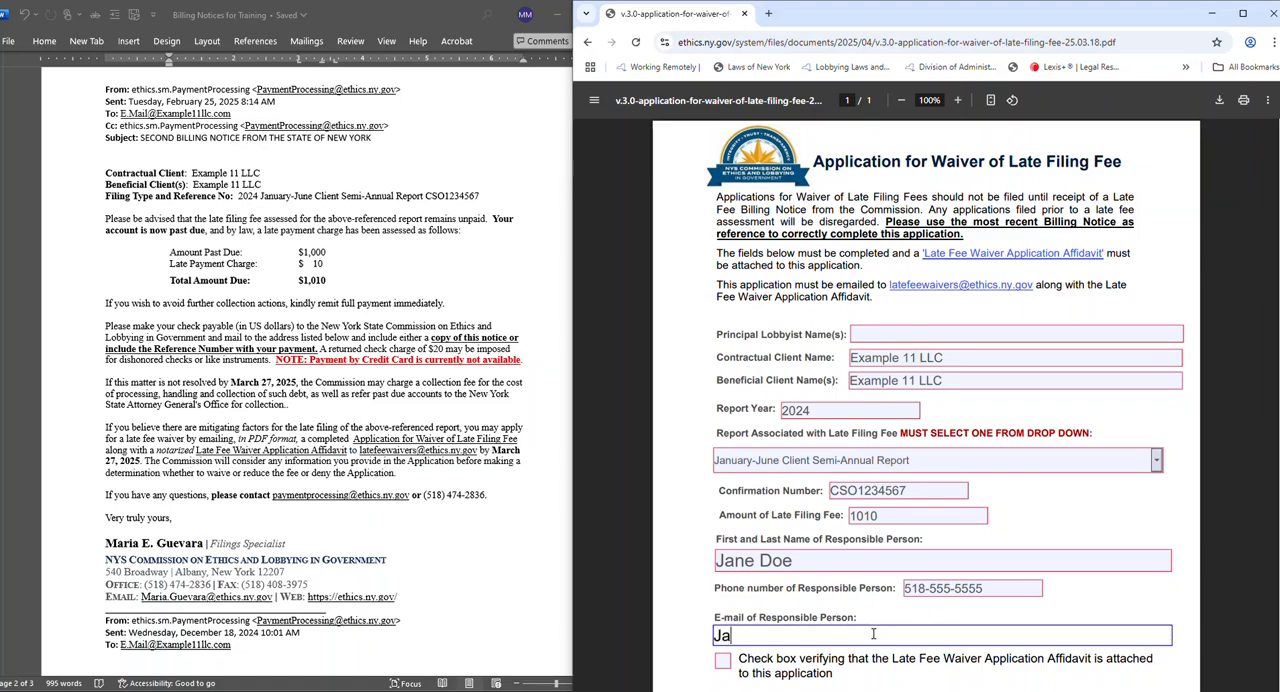
type("ne")
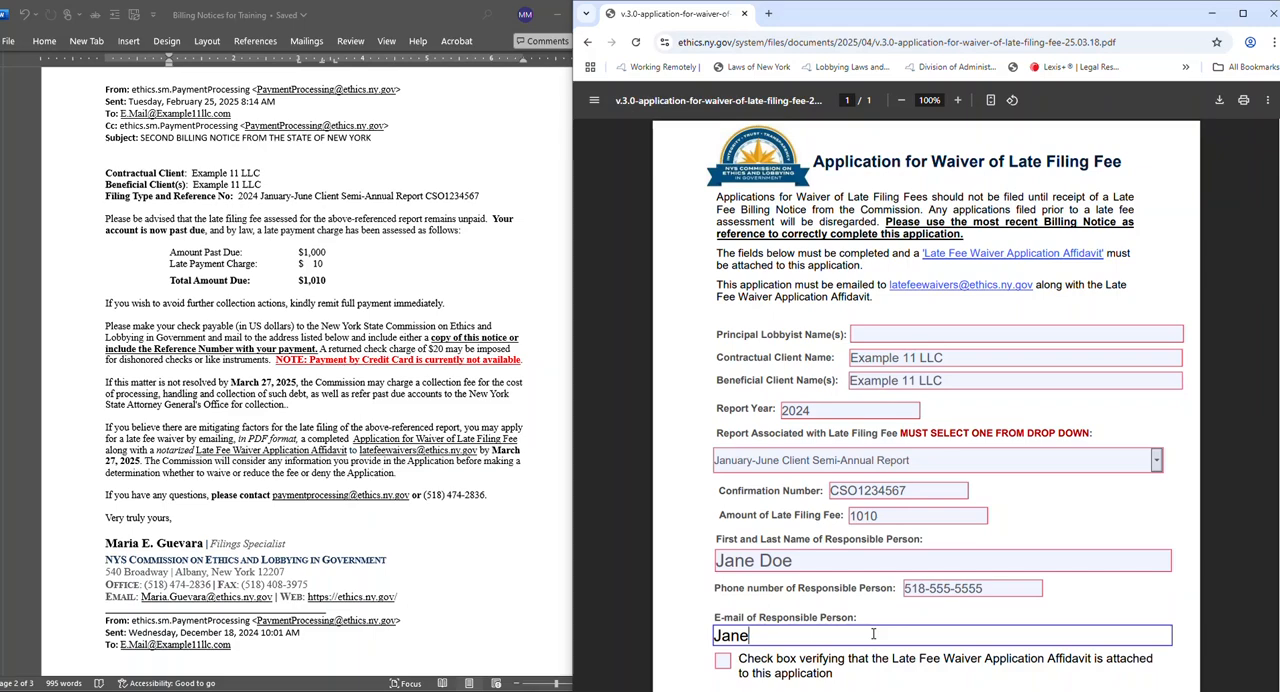
type("doe@example11.com")
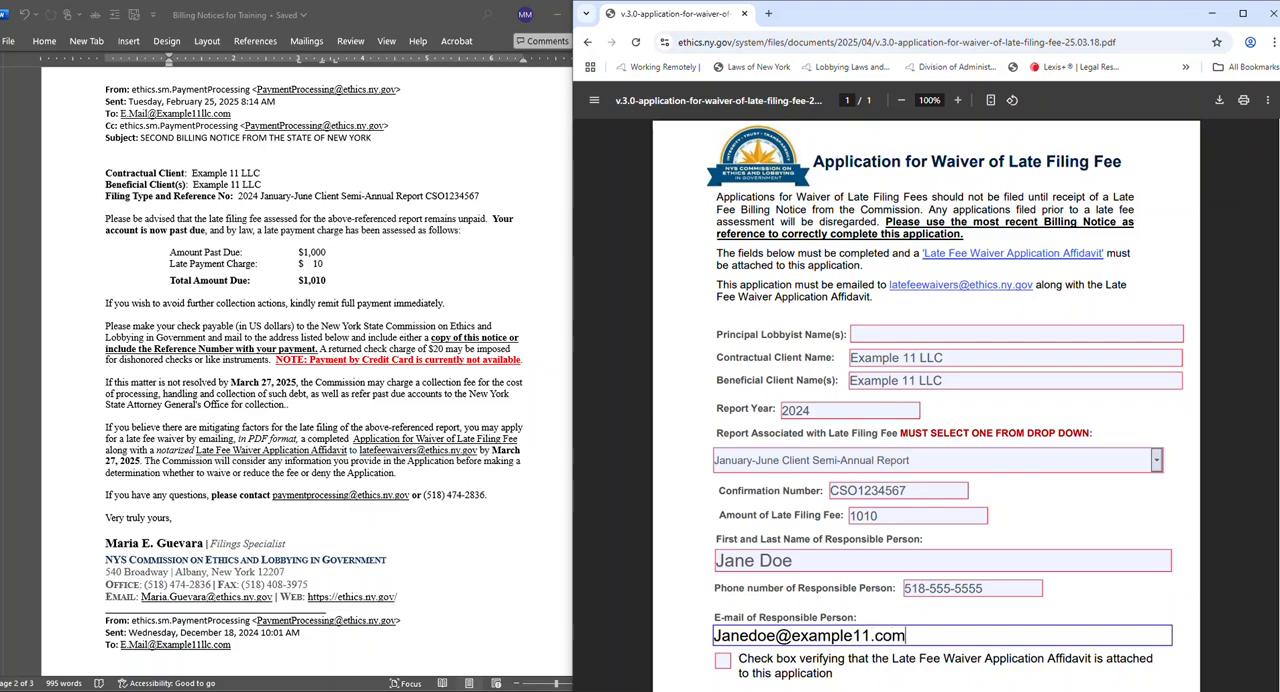
Tick the application's box verifying that the Late Fee Waiver Application Affidavit is attached.
scroll(1155, 601, "down", 1)
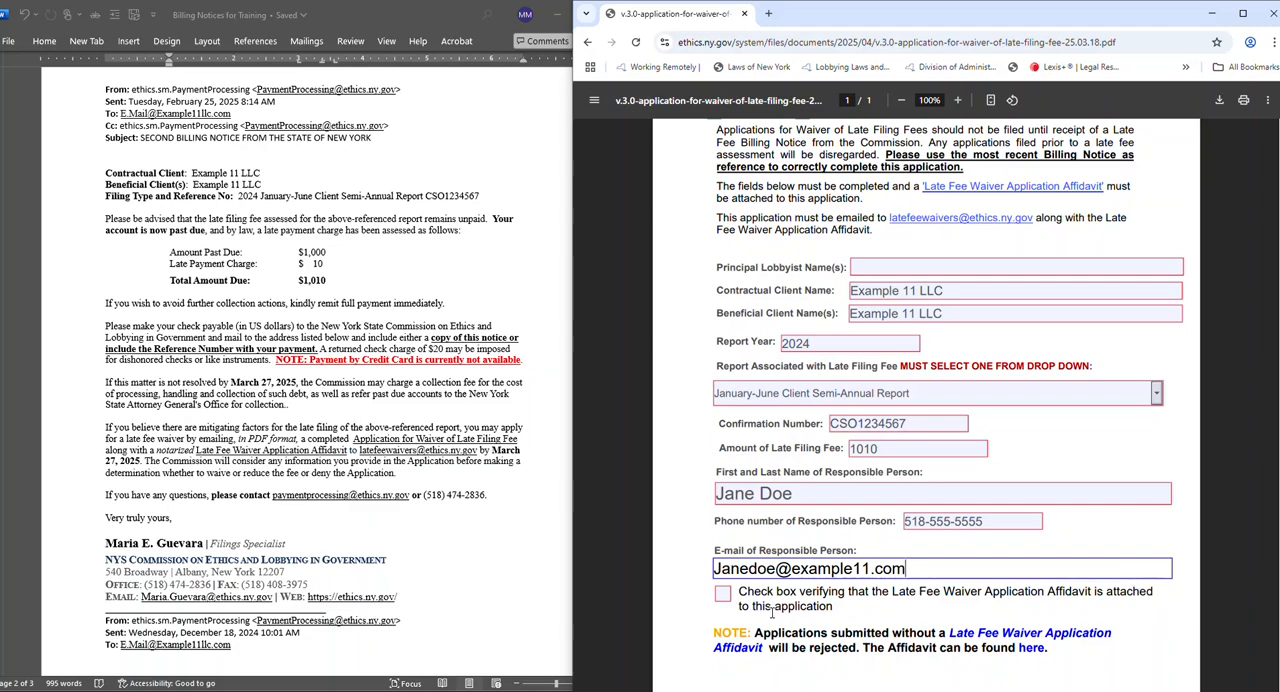
left_click_drag(845, 596, 759, 593)
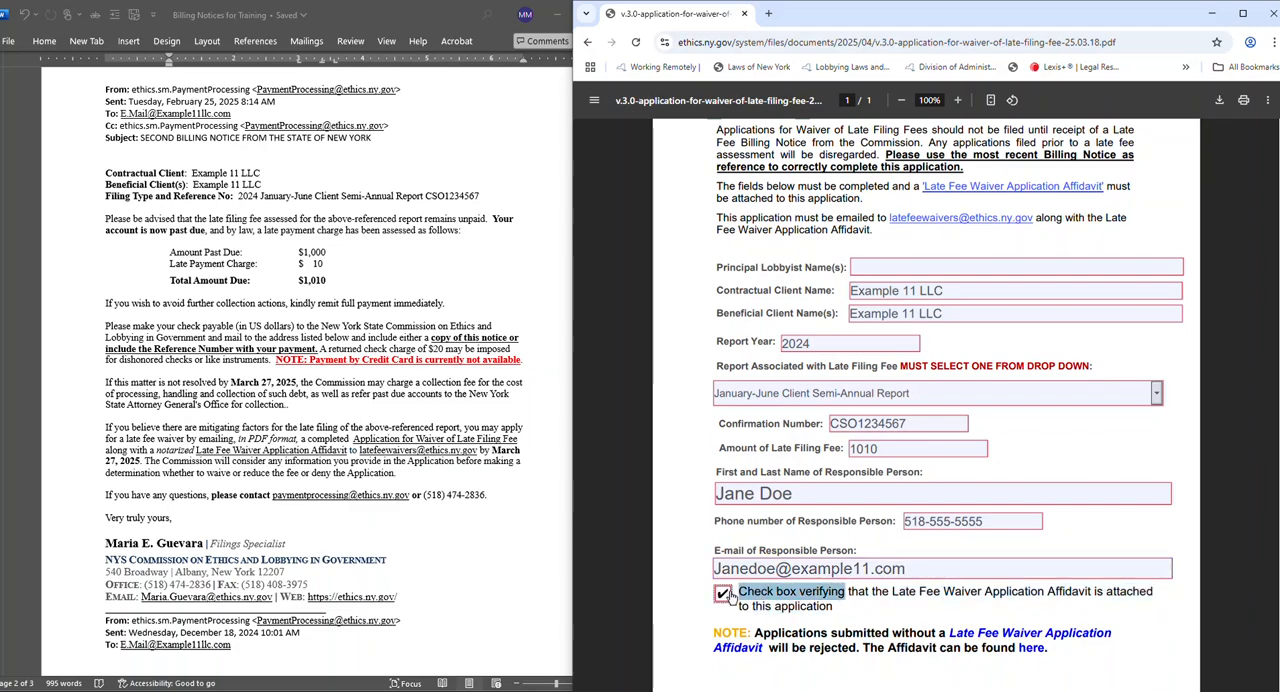
left_click(723, 594)
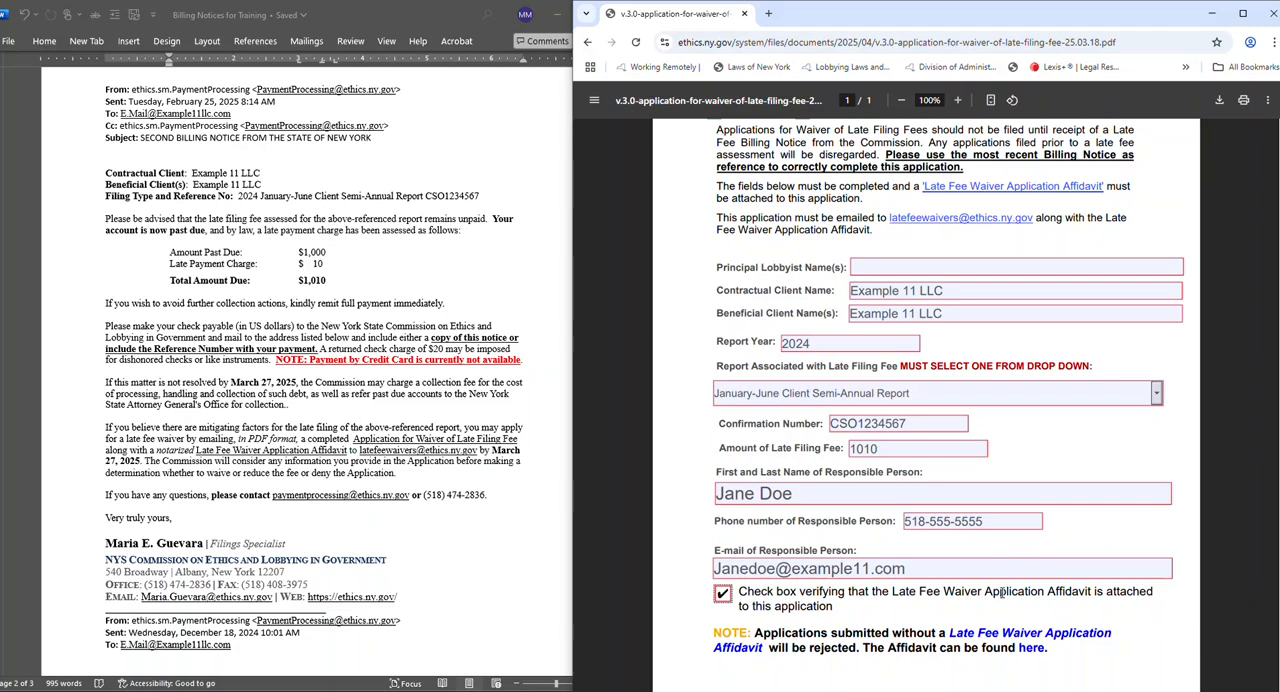
Review the application's submission e-mail address, then leave the form and open the Late Fee Waiver Application Affidavit.
scroll(1040, 638, "up", 1)
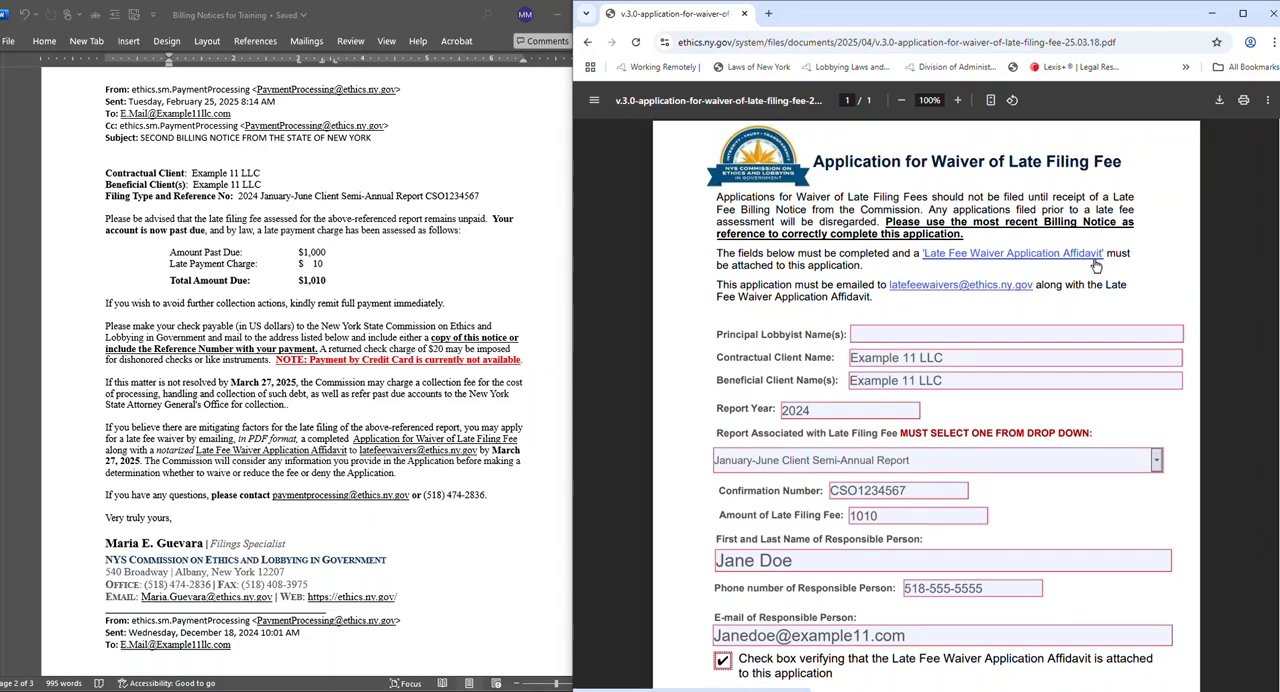
left_click_drag(1031, 287, 888, 286)
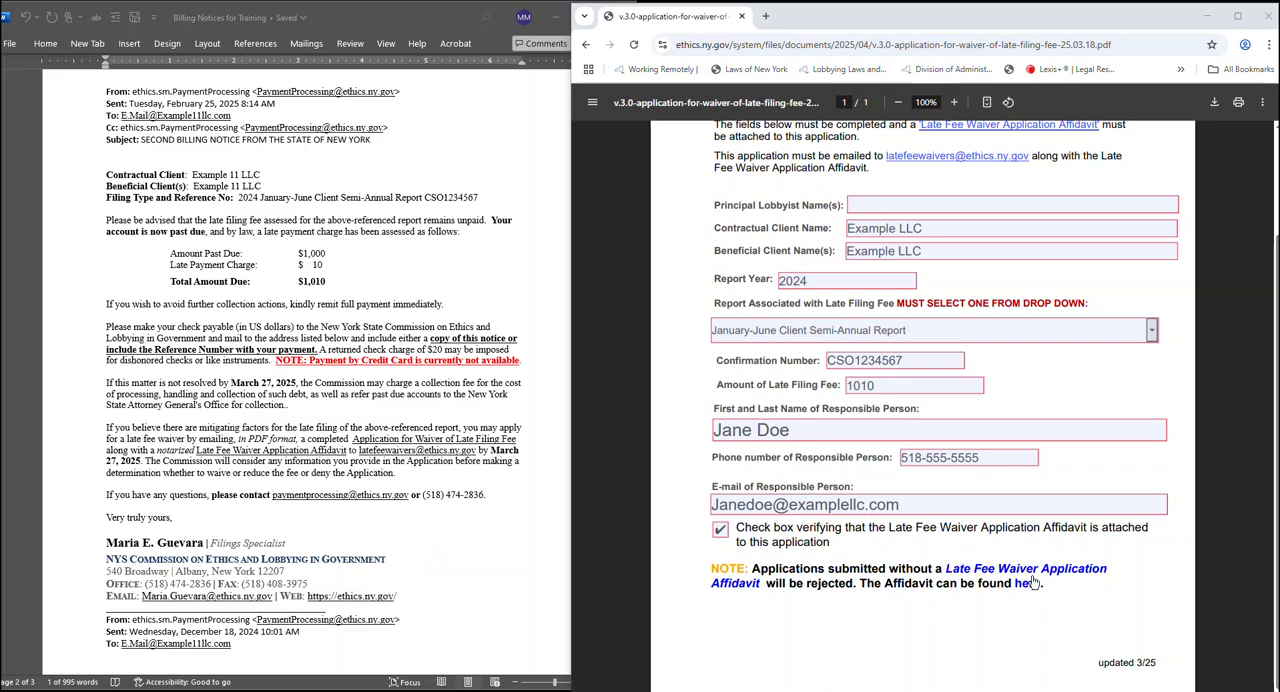
scroll(1020, 598, "up", 2)
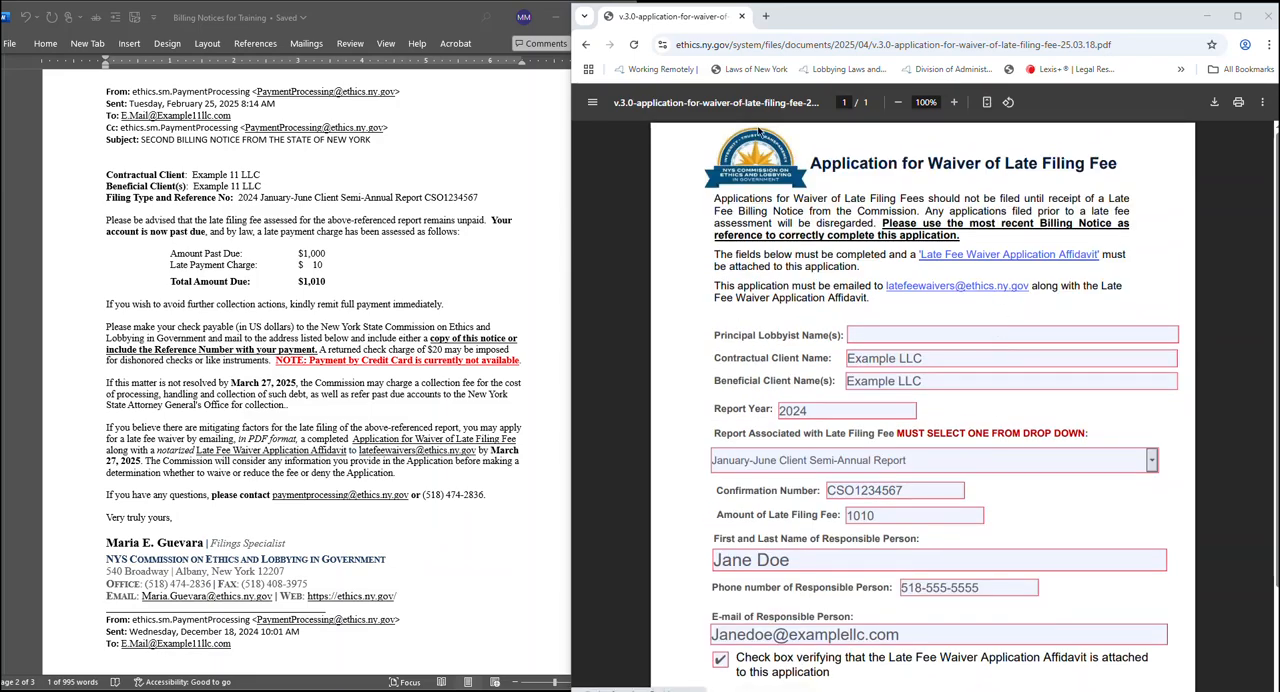
left_click(586, 44)
left_click(852, 605)
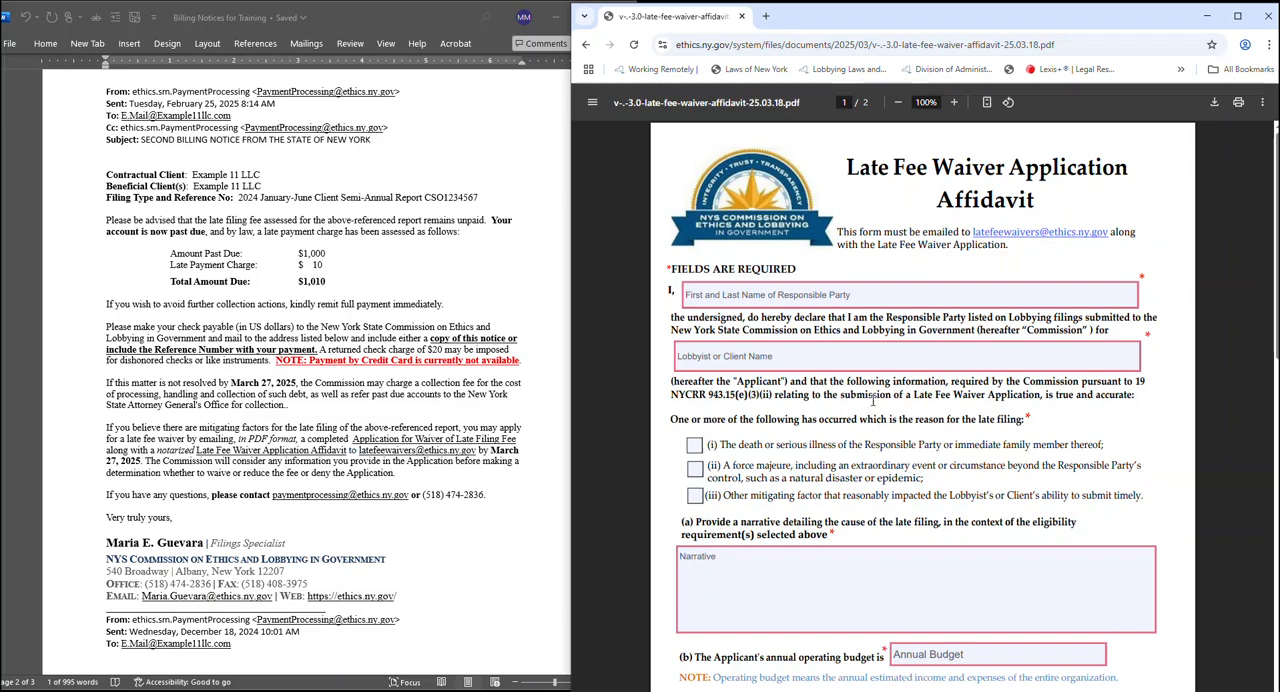
Enter the responsible party's first and last name at the start of the affidavit's declaration.
left_click(871, 286)
type("Jane Doe")
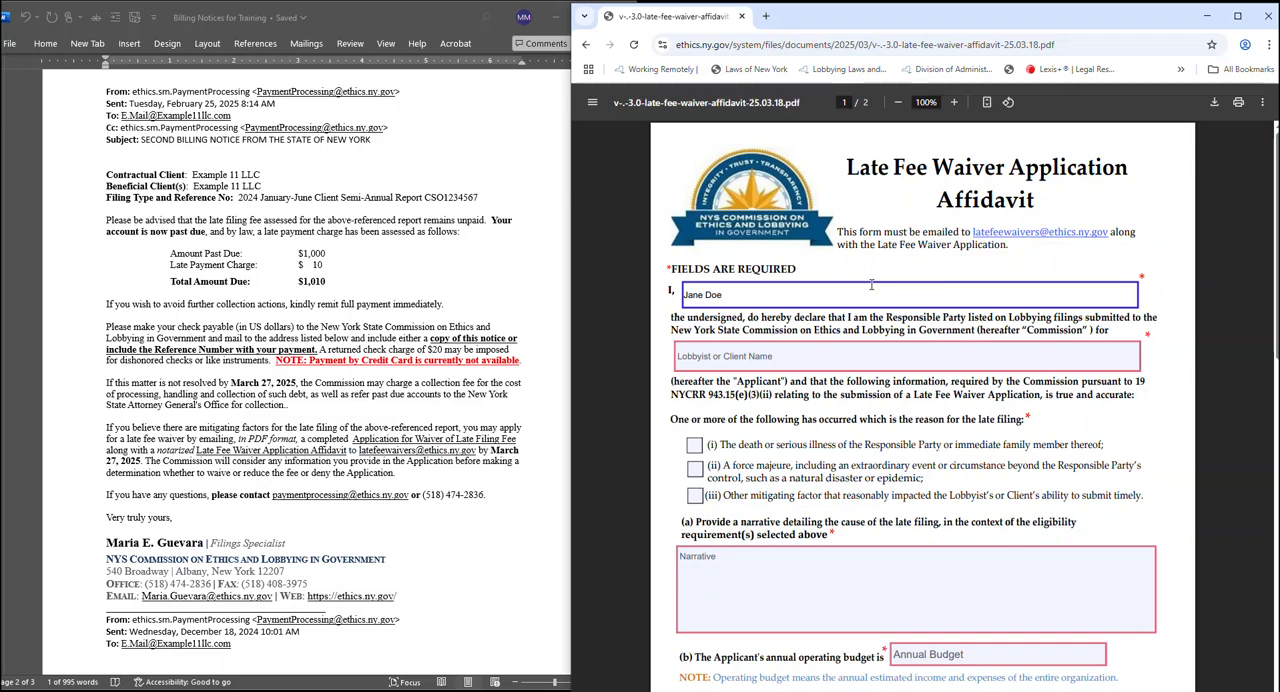
Enter the notice's contractual client, "Example 11 LLC", in the affidavit's Lobbyist or Client Name field.
left_click(848, 357)
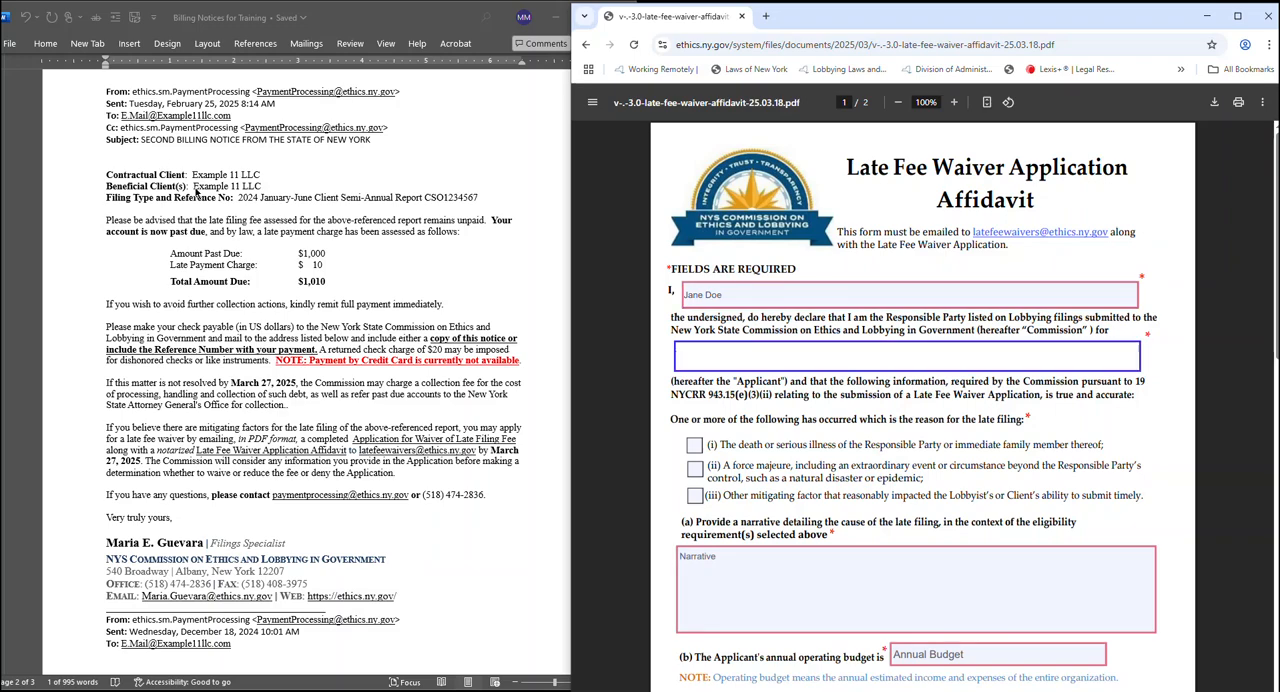
left_click(184, 263)
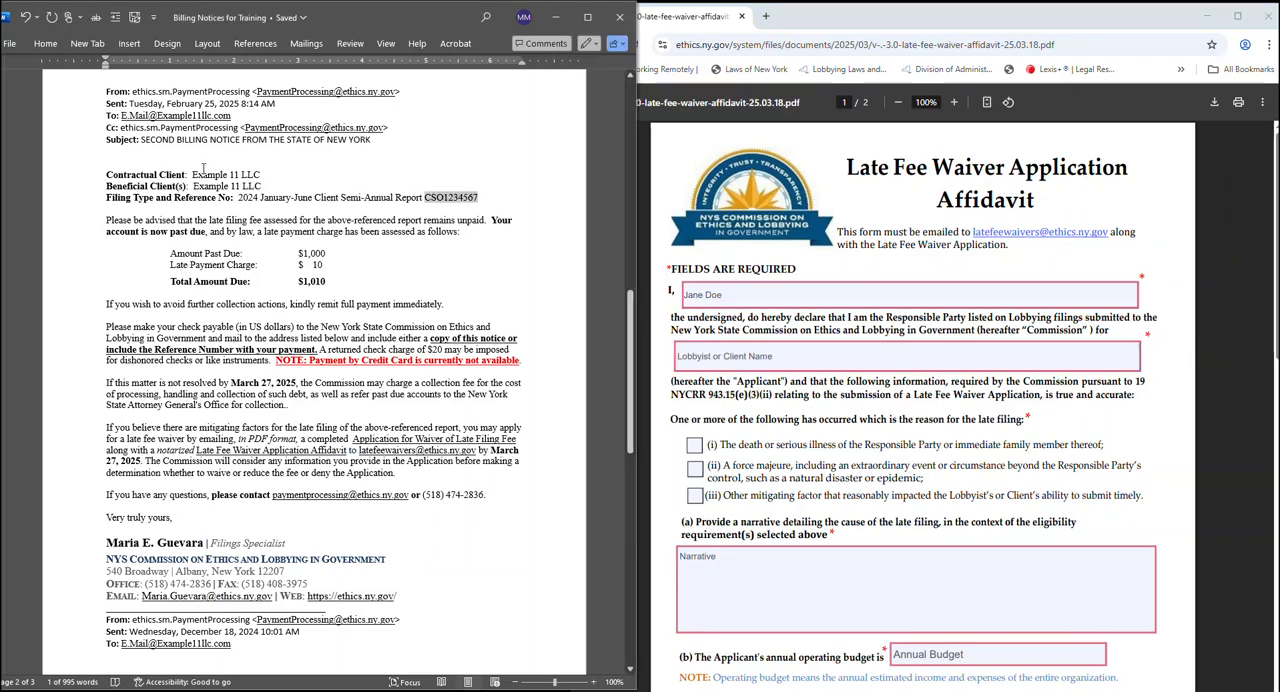
left_click_drag(191, 174, 262, 174)
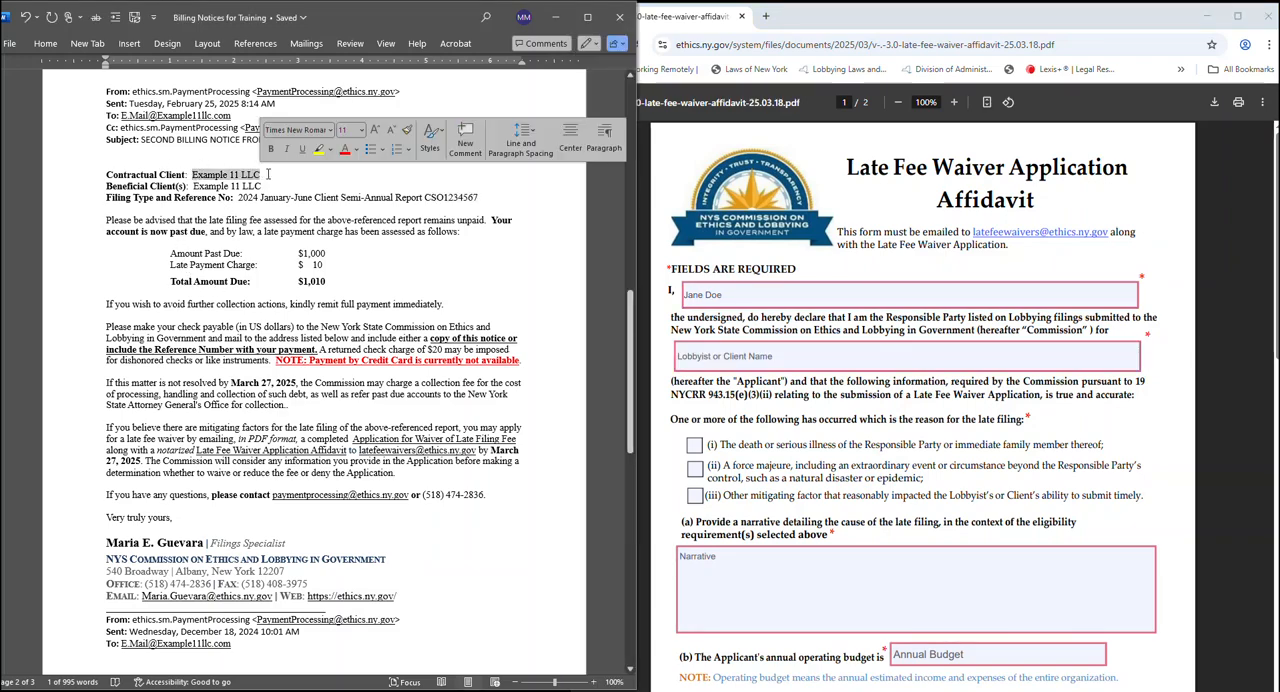
left_click(715, 352)
type("Eaxmpl")
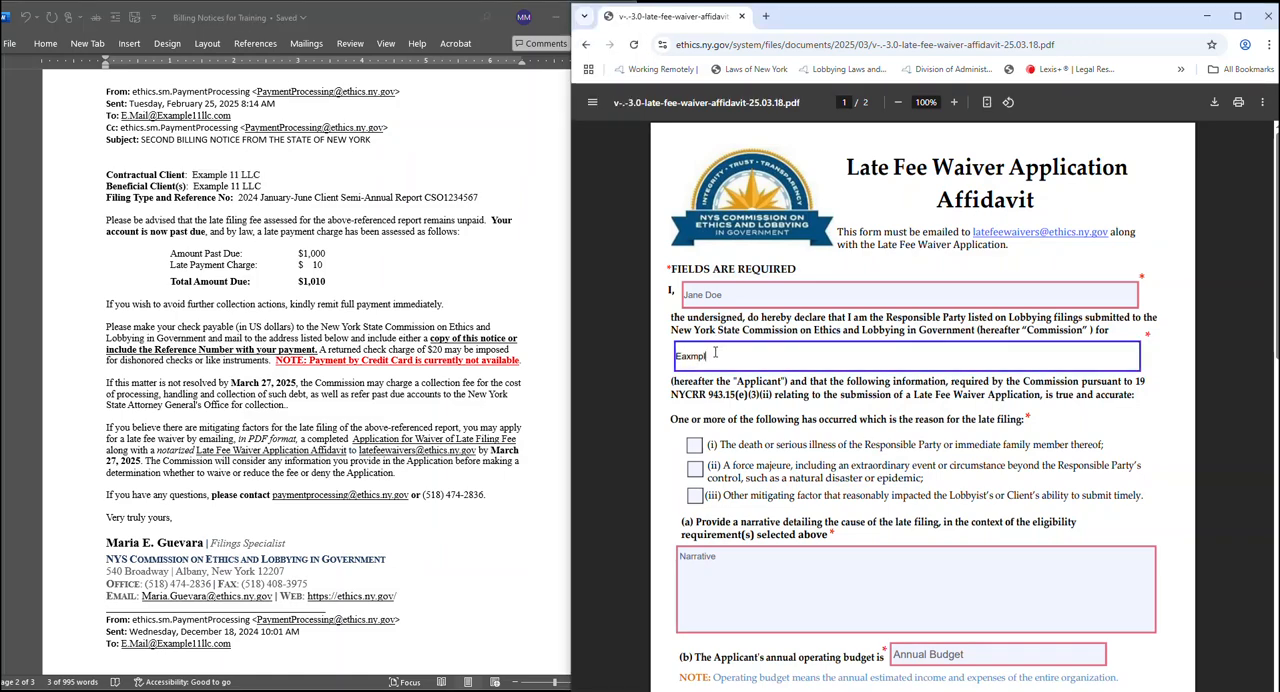
key("BackSpace")
key("BackSpace")
key("BackSpace")
type("xample LLC")
left_click(712, 356)
type("11 LLC")
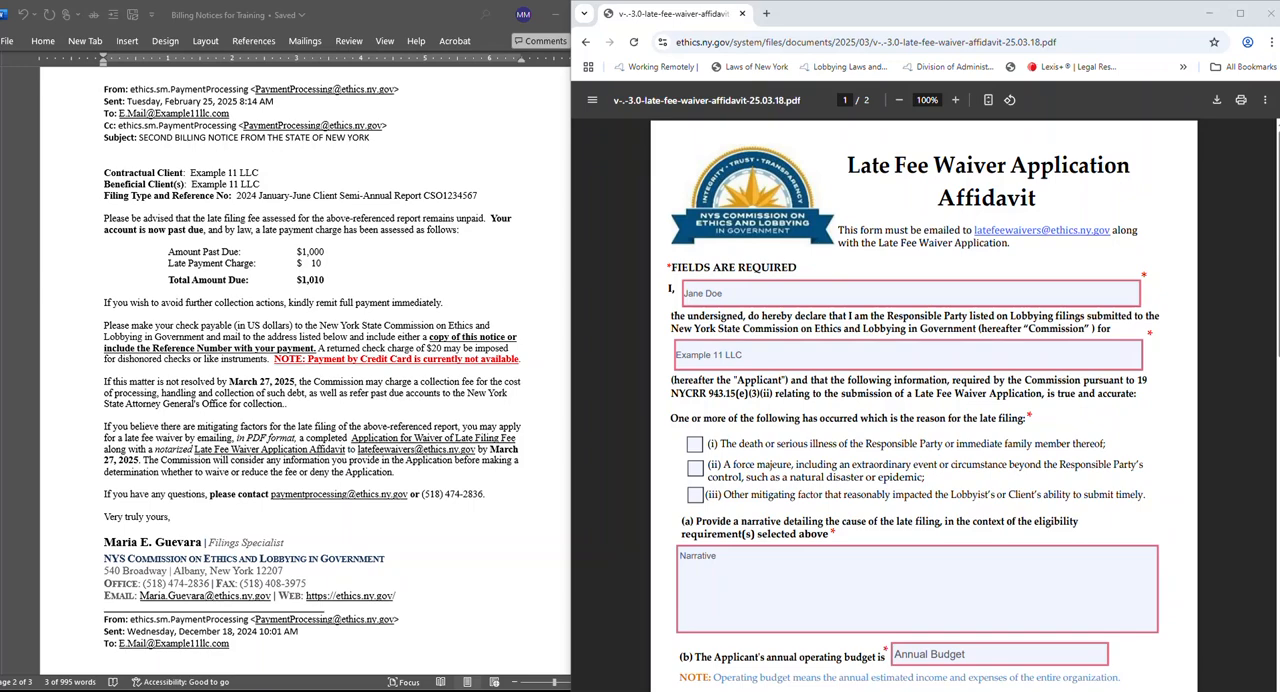
Mark reason (iii), other mitigating factor, and begin the narrative with "We had turn over in personnel and the lobbying filings fell through the crack".
left_click(695, 497)
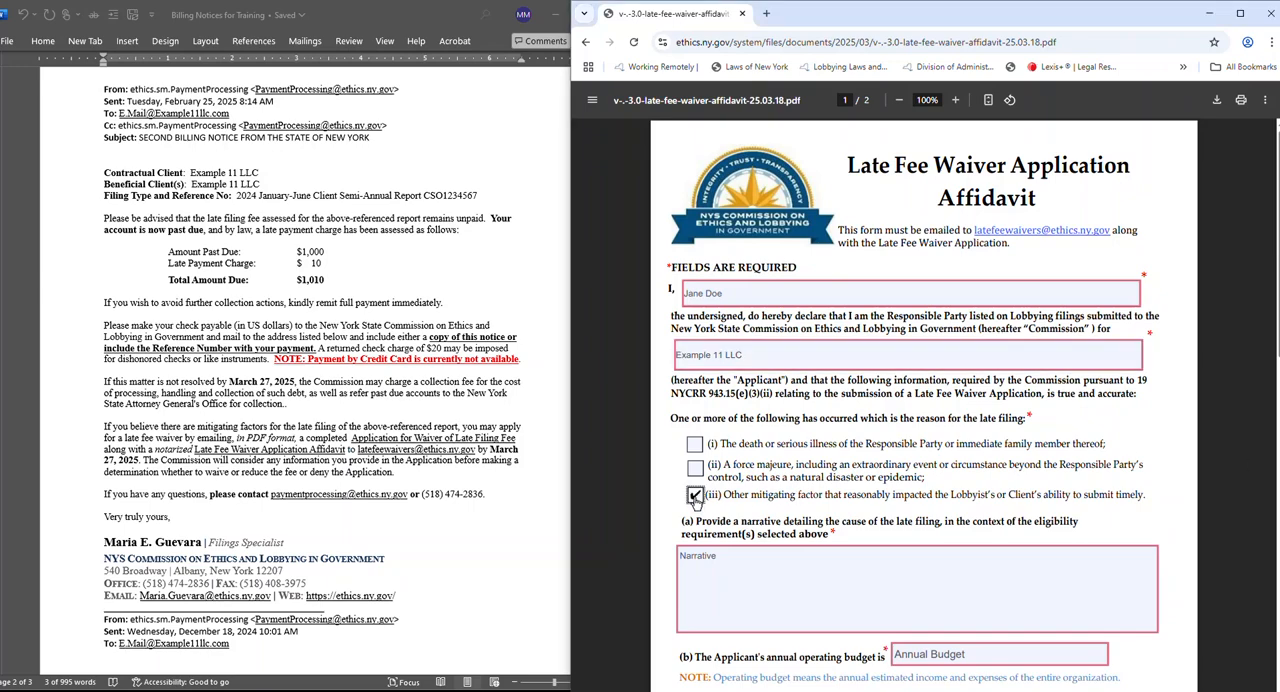
left_click(772, 553)
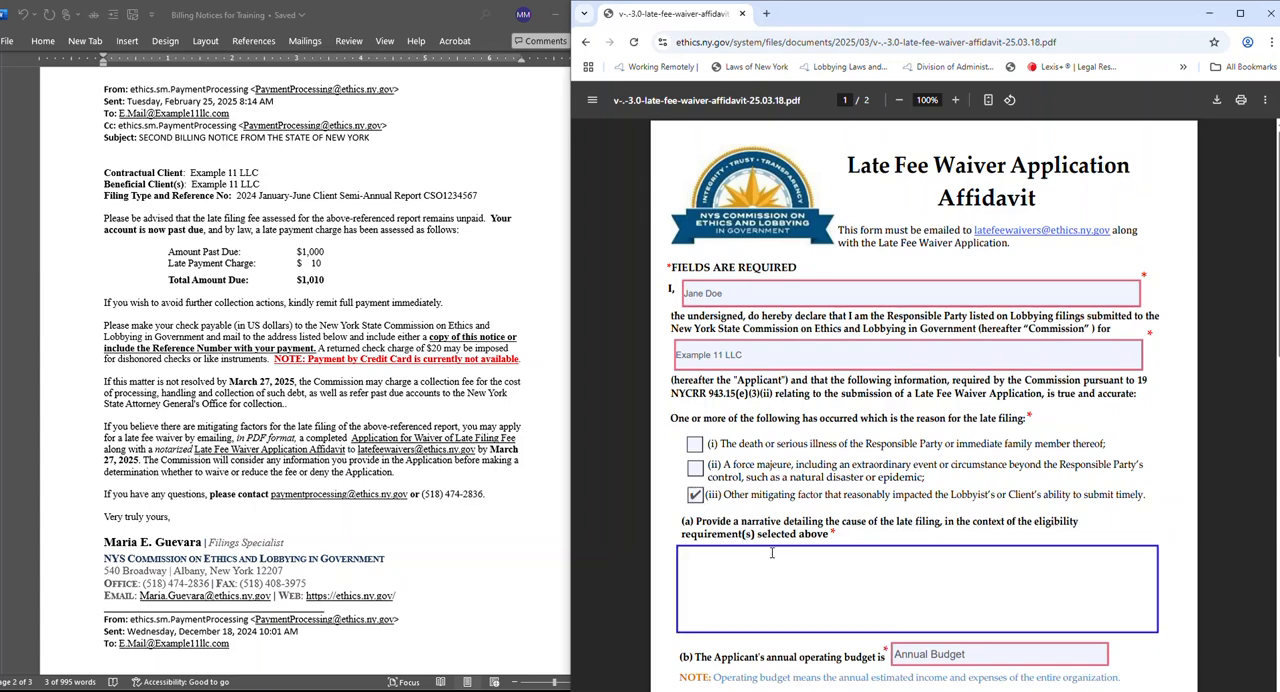
type("We had turn over in personnel and the lobbying filings fell")
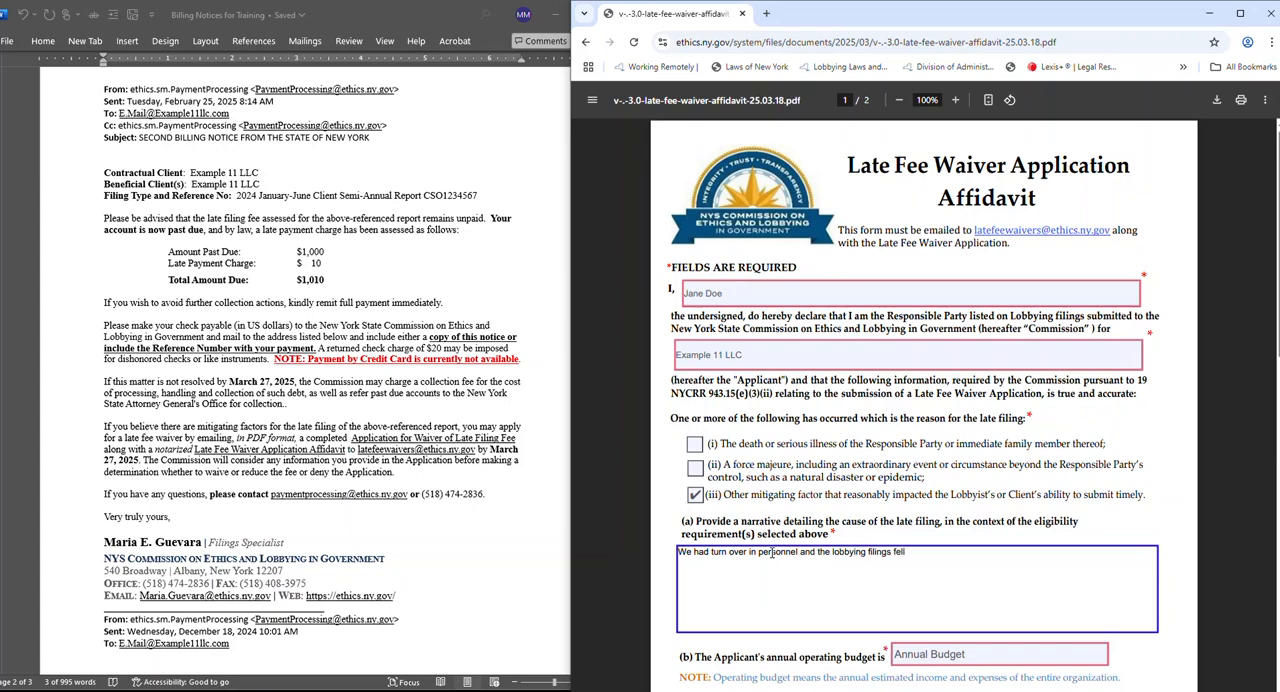
type(" through the crack and a new responsible ")
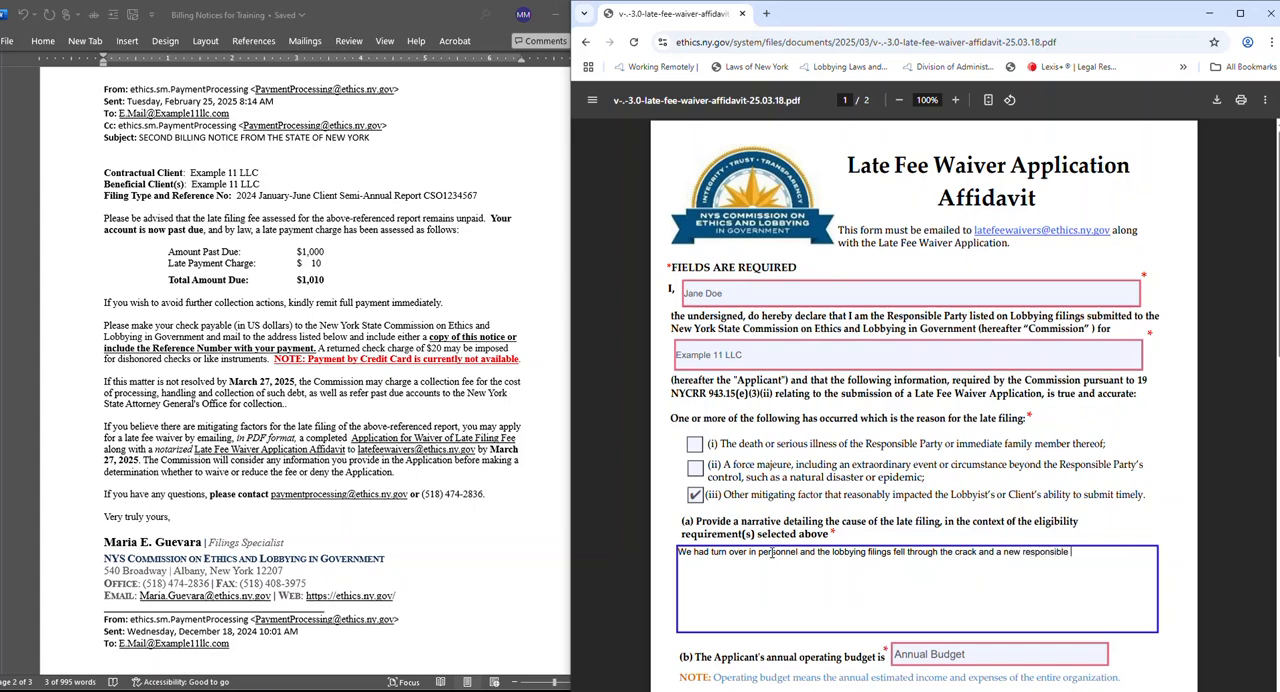
type("party was not aware of the filing deadline.")
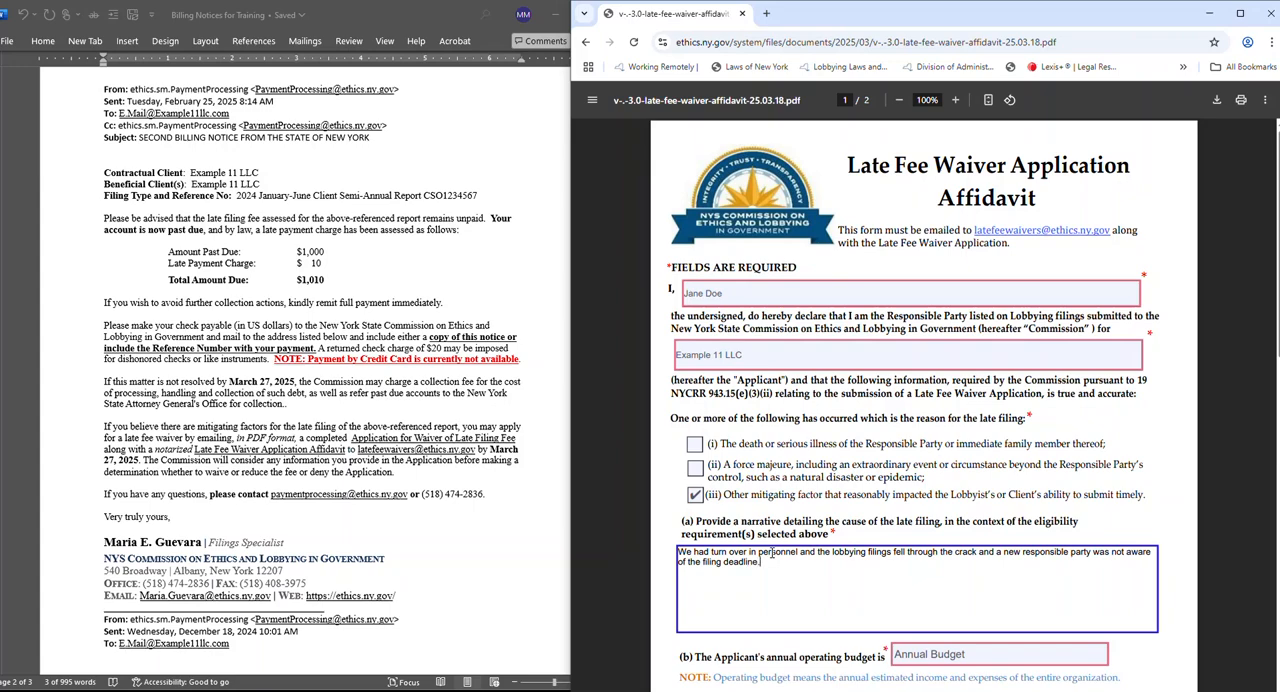
Set the Applicant's annual operating budget in section (b) of the affidavit to 100000.
scroll(900, 450, "down", 3)
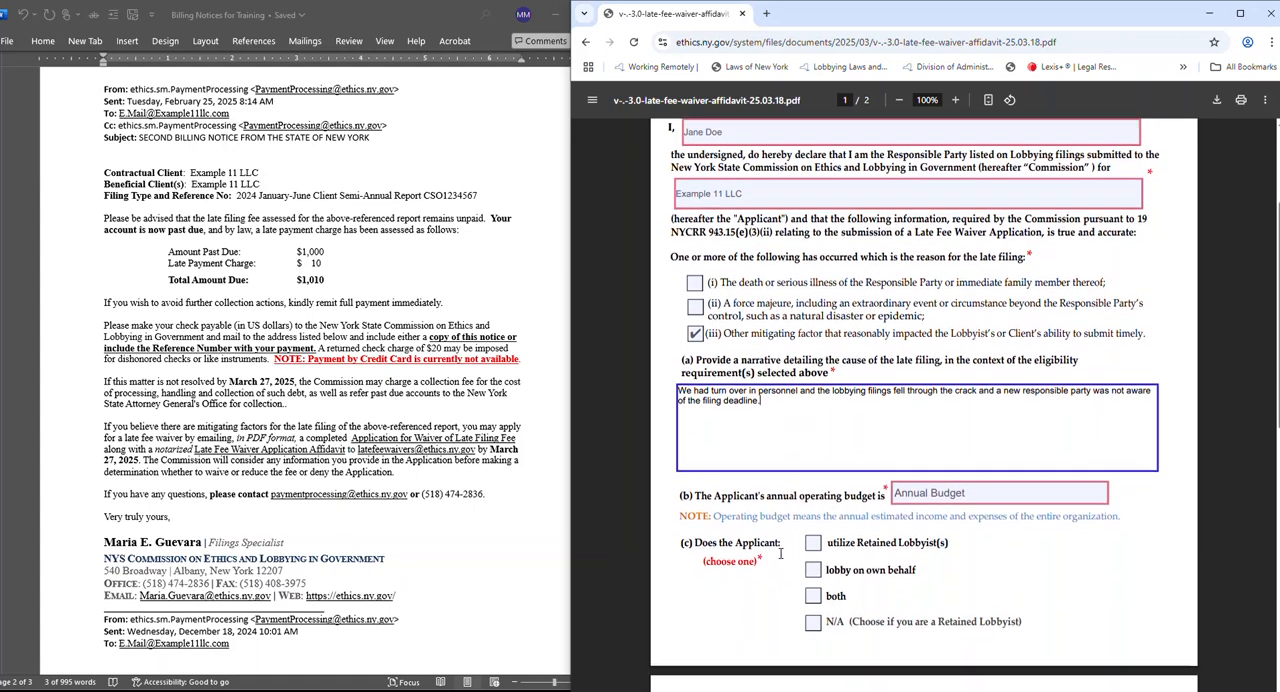
left_click(932, 456)
type("100000")
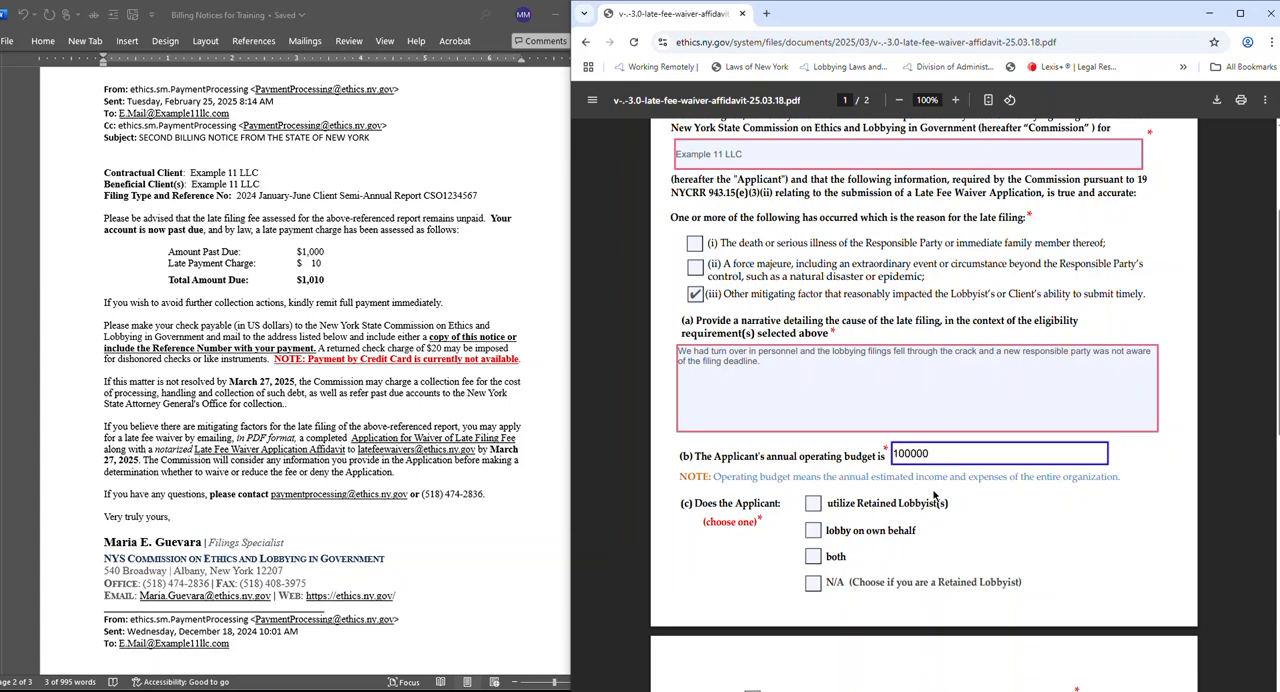
Mark "utilize Retained Lobbyist(s)" in section (c) of the affidavit and "Client Semi-Annual Reports" in section (d).
scroll(860, 521, "down", 1)
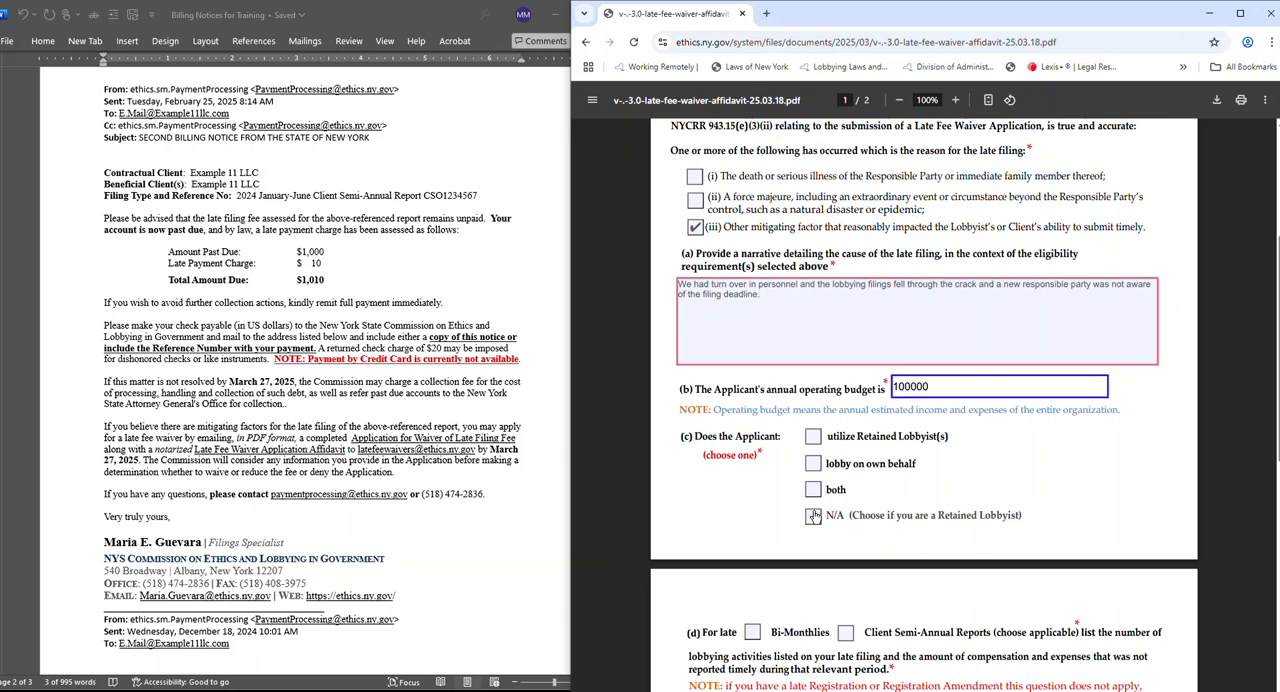
left_click(813, 437)
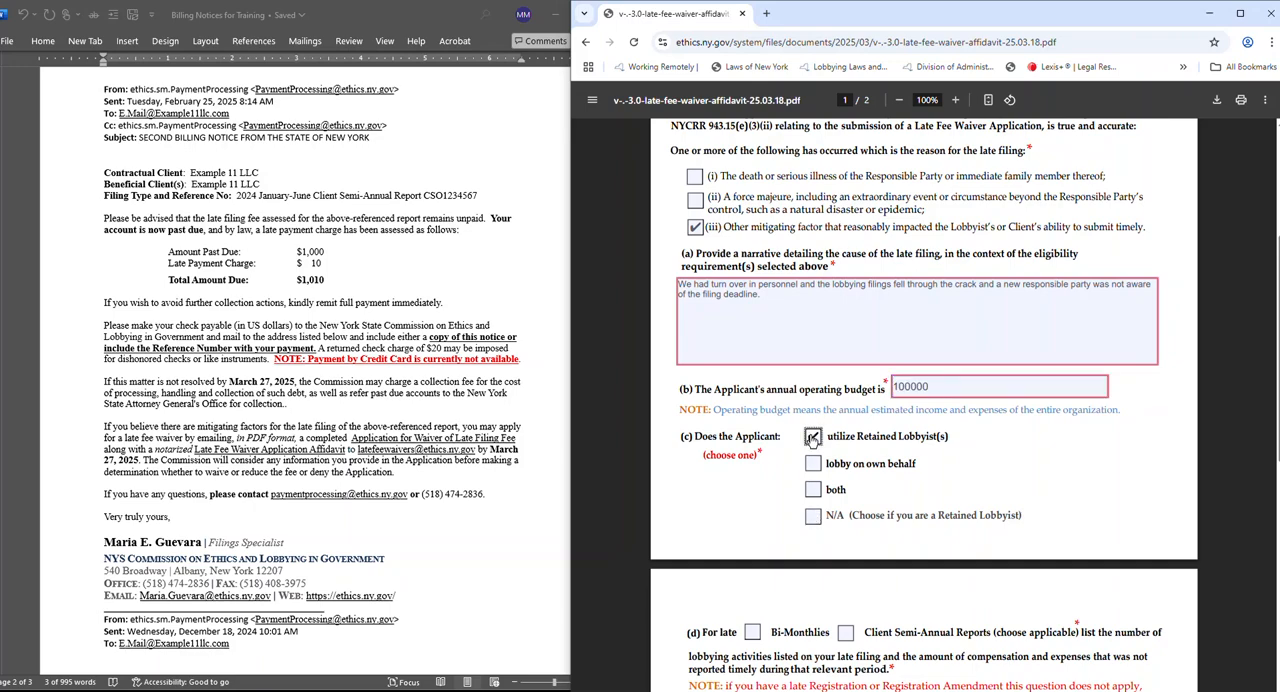
scroll(813, 437, "down", 2)
scroll(975, 472, "up", 1)
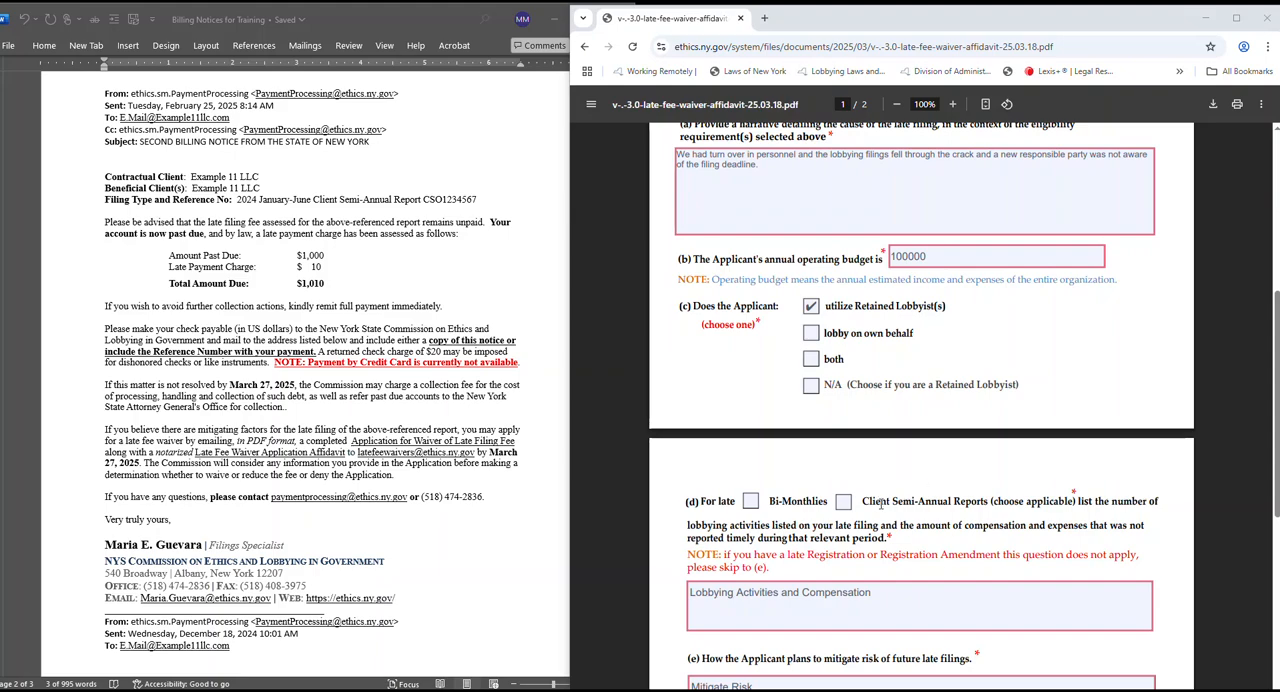
left_click(843, 502)
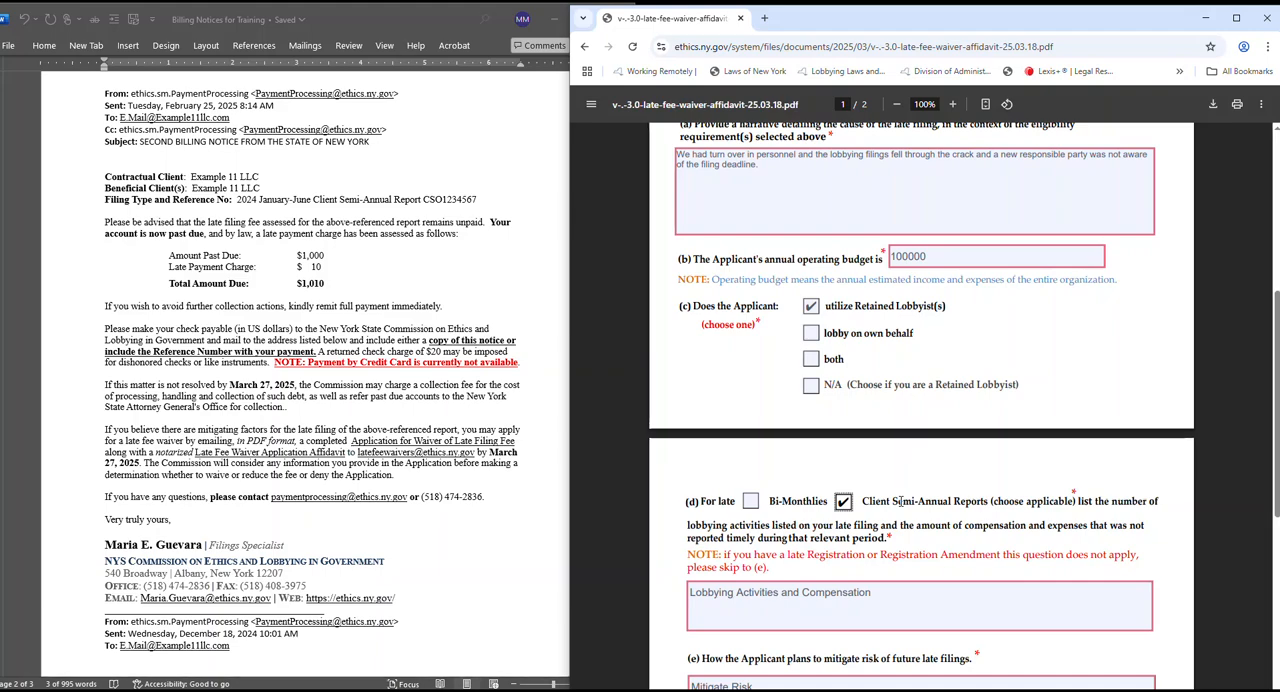
Enter "4 activites total $25,000" as the lobbying activities and compensation in section (d).
left_click(795, 595)
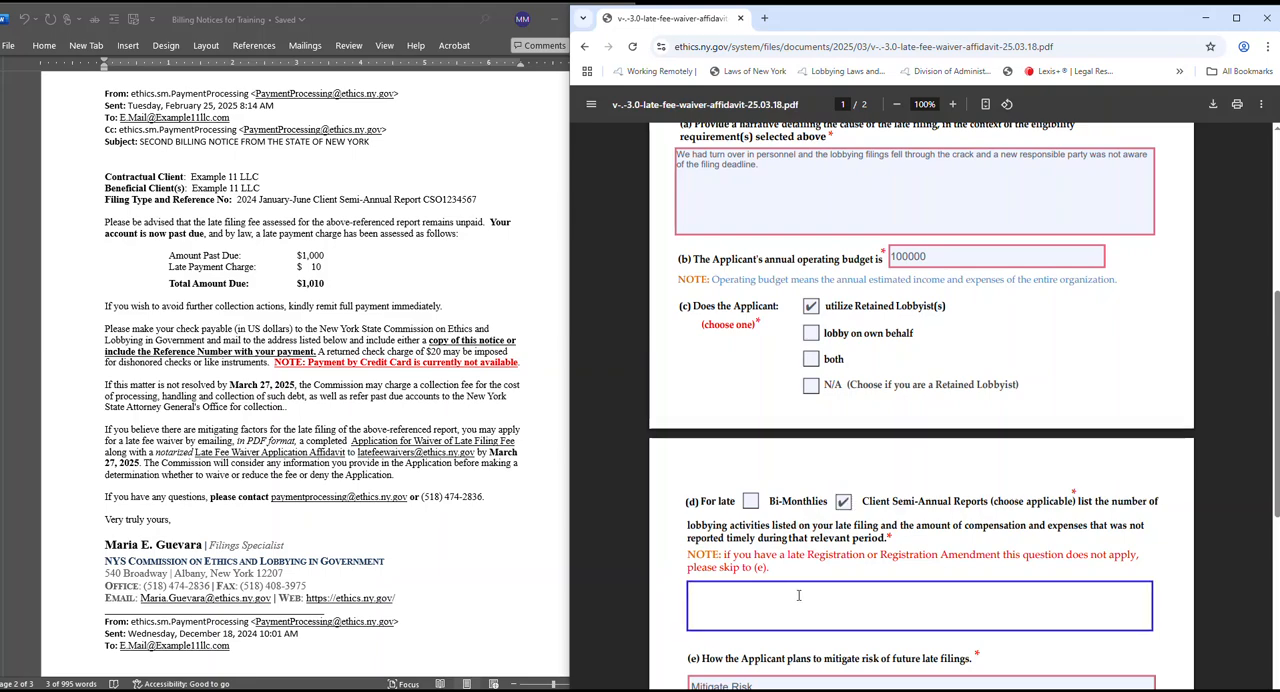
type("4 activites")
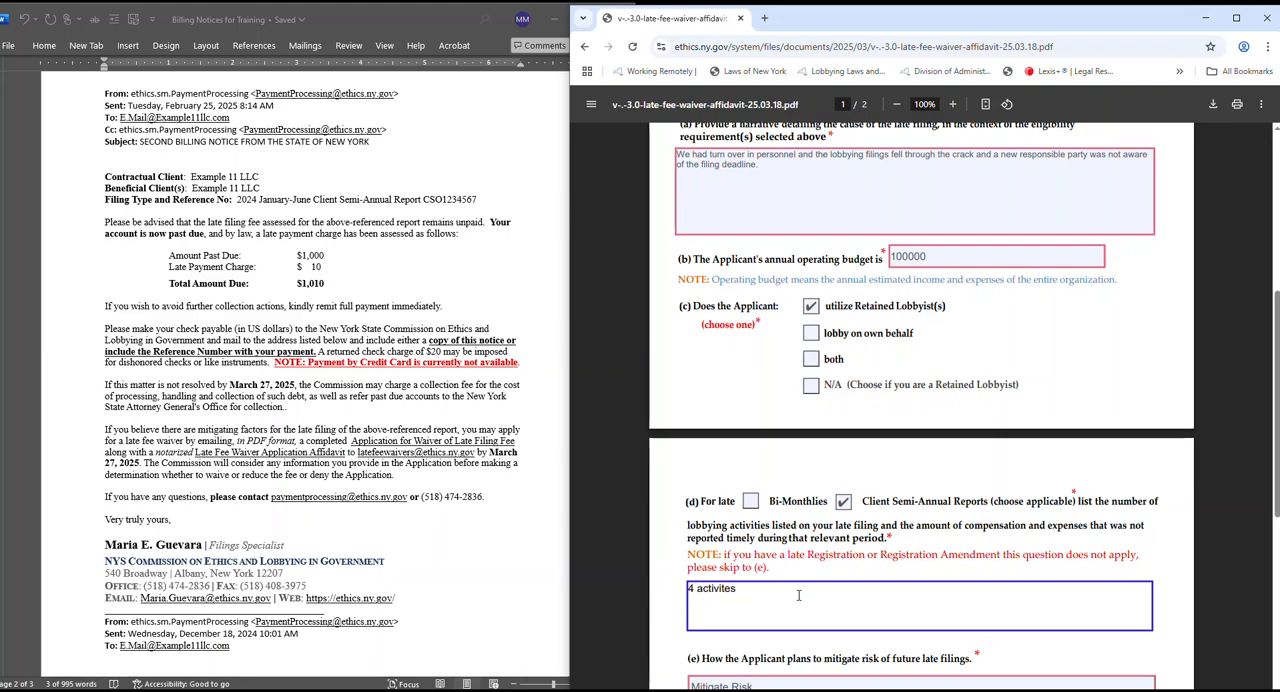
type(" t")
type("otal ")
type("@5,0")
key("BackSpace")
key("BackSpace")
key("BackSpace")
key("BackSpace")
type("$25,000")
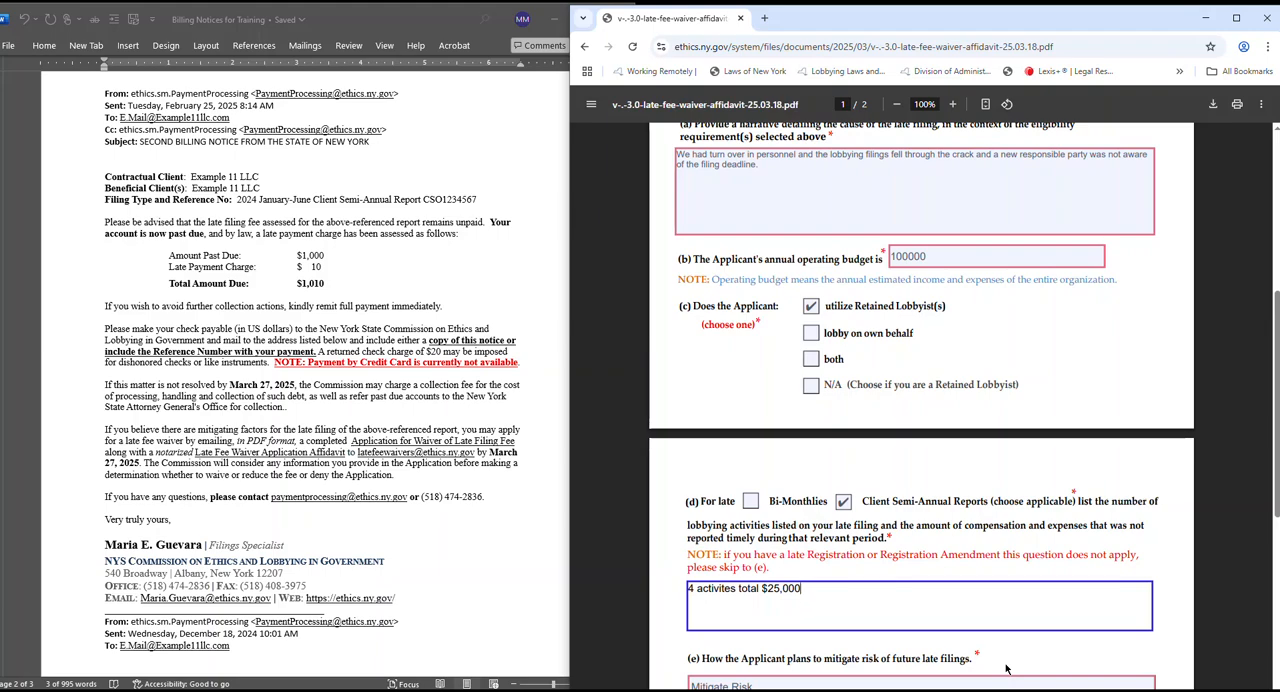
Fill section (e) on mitigating future late filings with "we set up a calendar invite that will alert me a week before the next filing deadline.".
scroll(1013, 645, "down", 4)
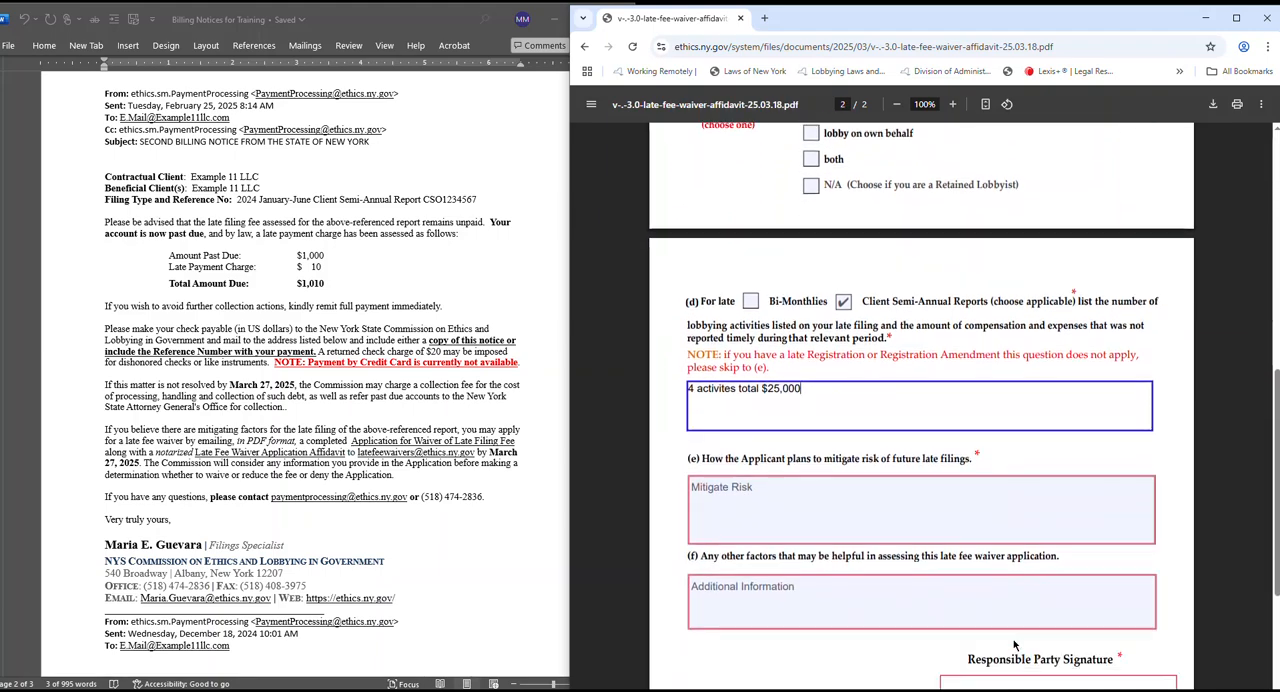
scroll(1013, 645, "down", 1)
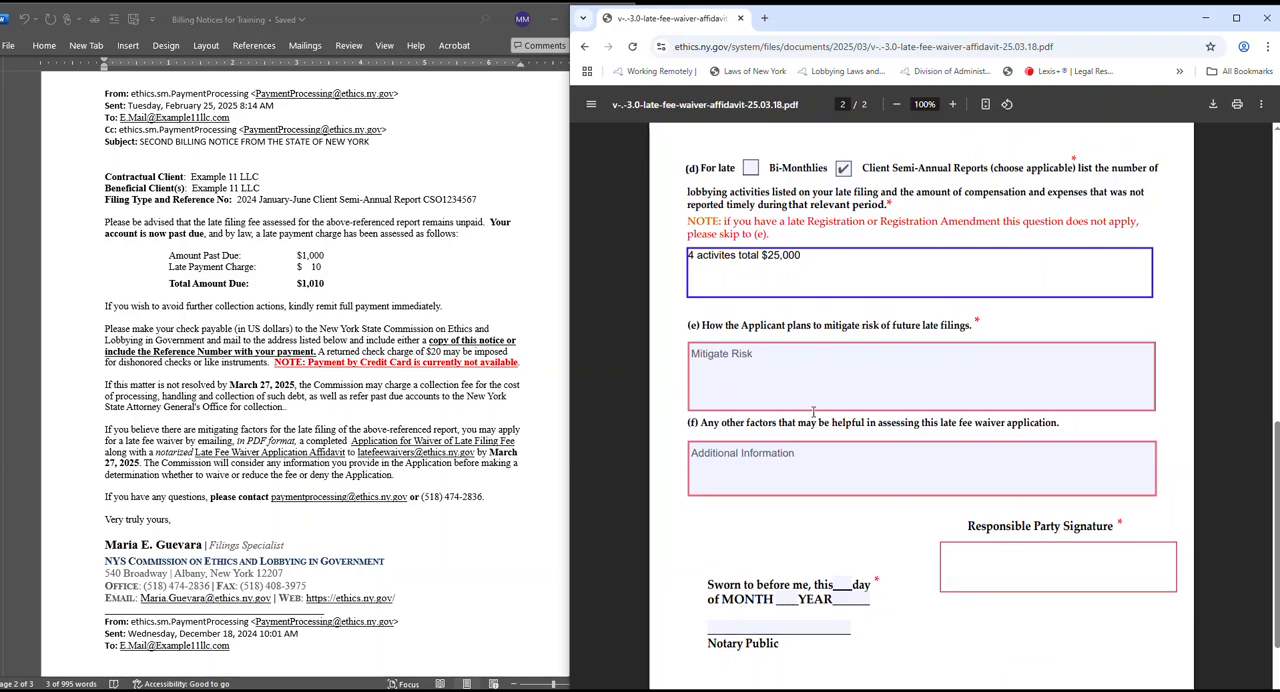
left_click(759, 365)
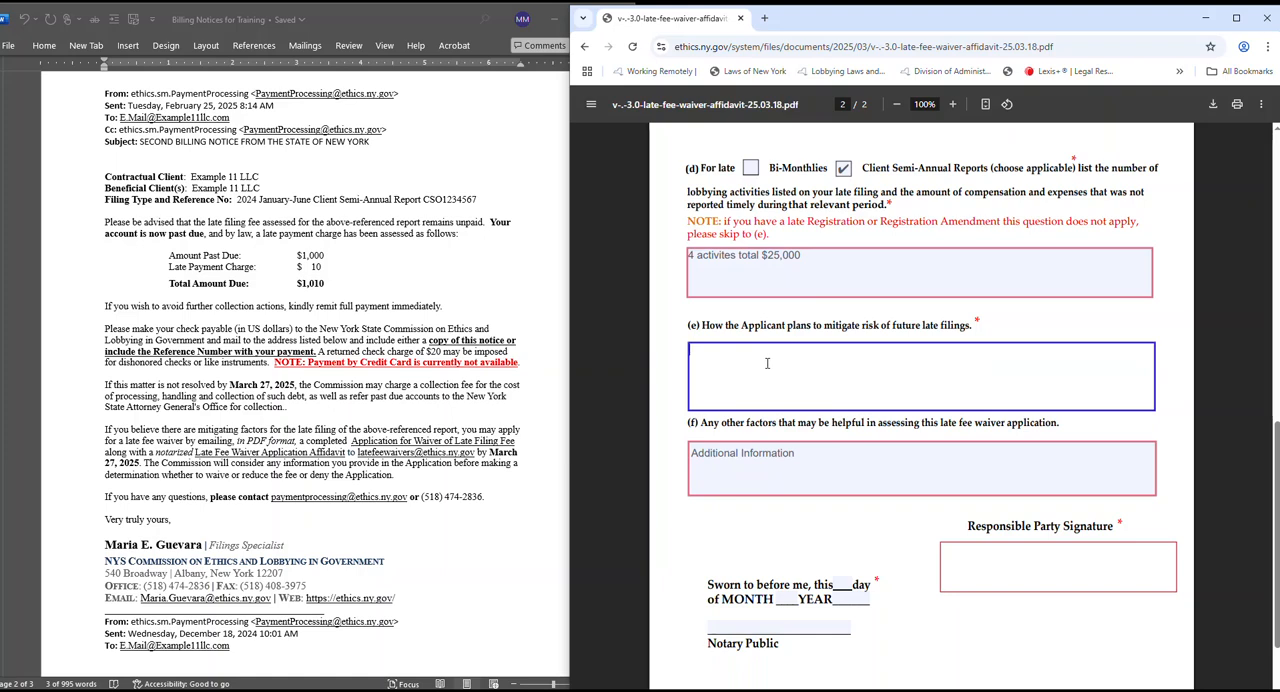
type("we set up a calendar invite that")
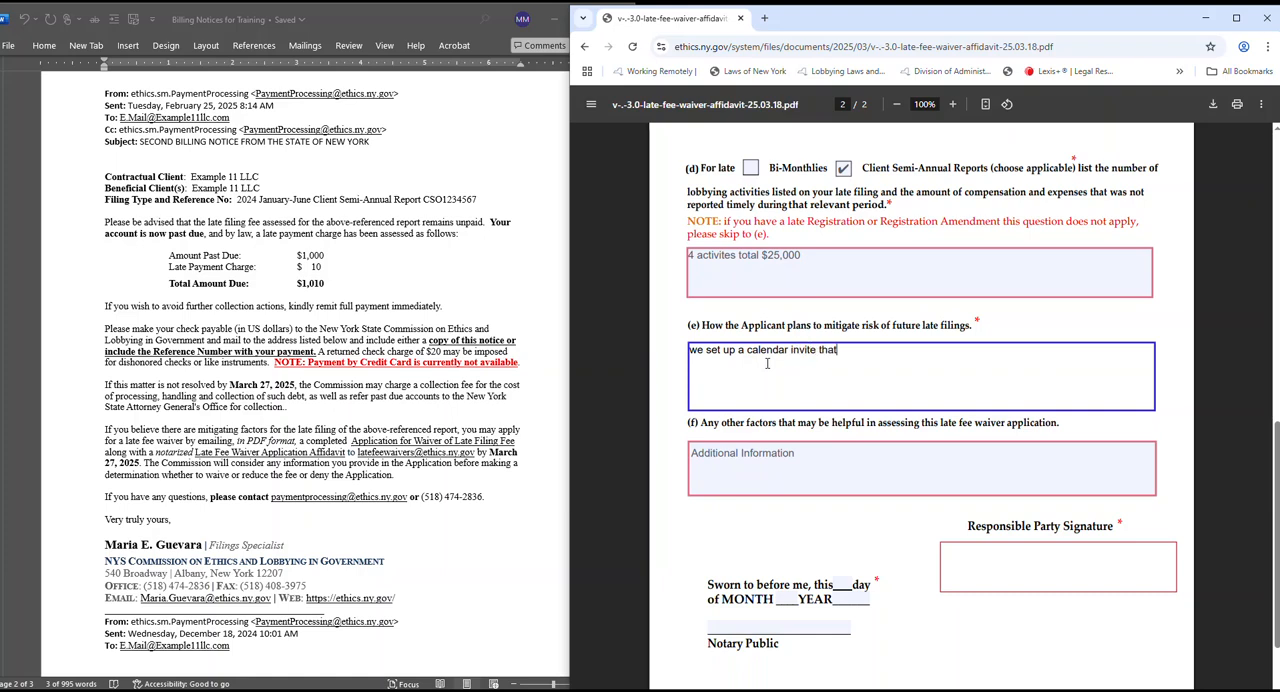
type(" will alert me a week before the next fi")
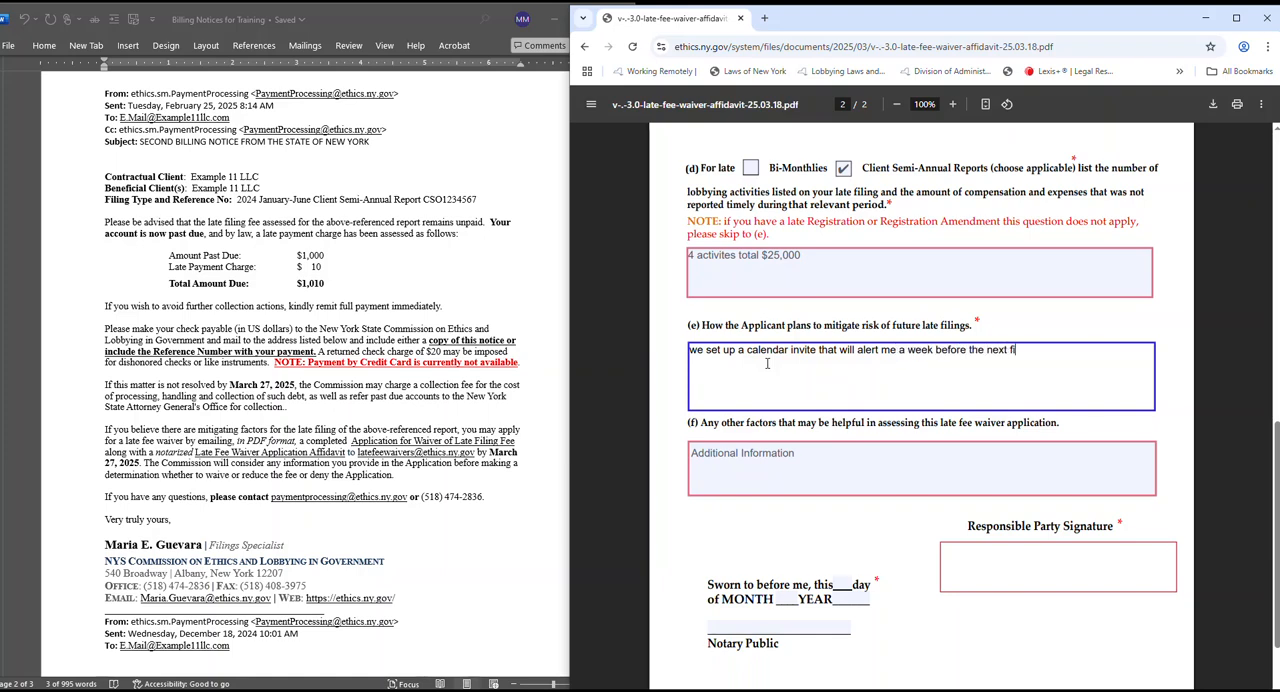
type("ling deadline.")
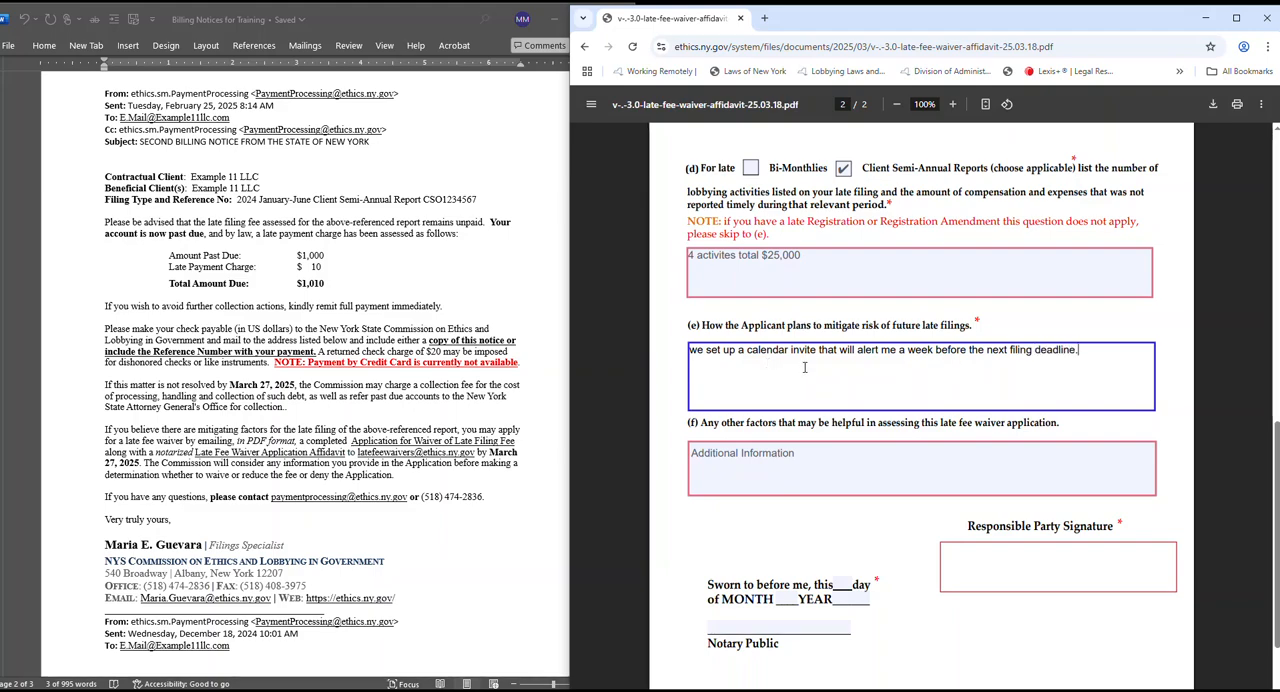
Review the affidavit's signature and notary sections, the Responsible Party note and the completed answers back to the form's heading.
scroll(804, 368, "down", 1)
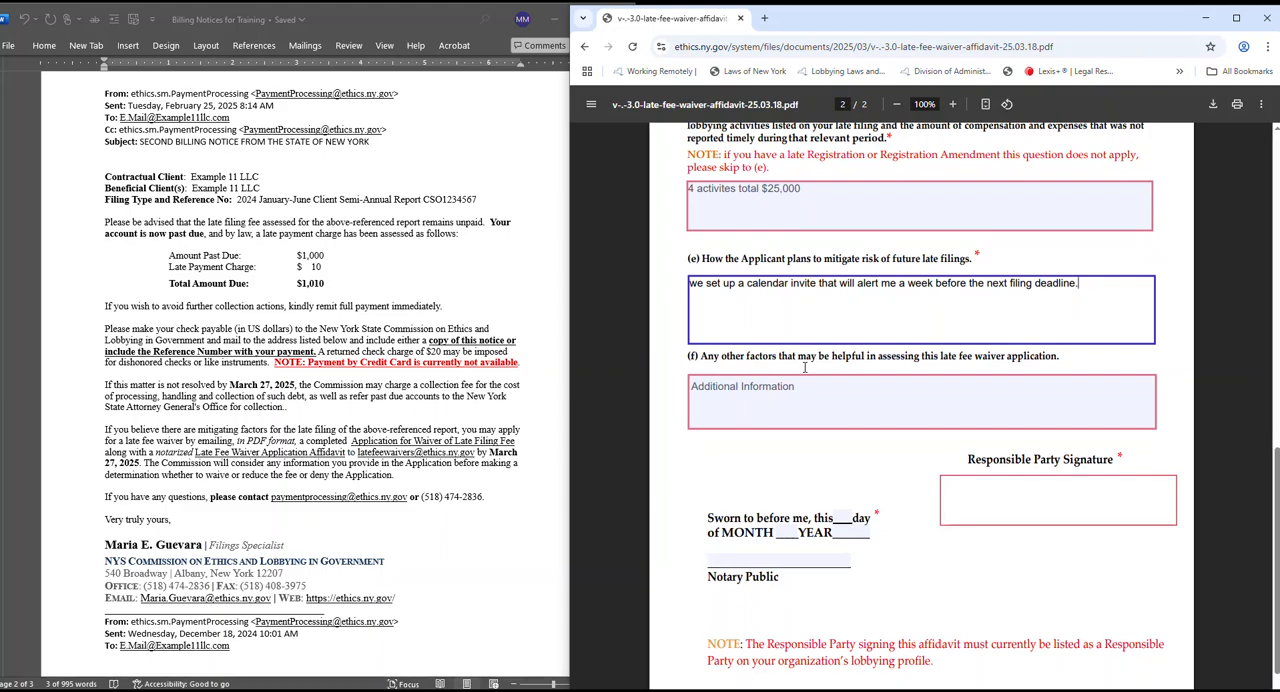
scroll(804, 368, "down", 1)
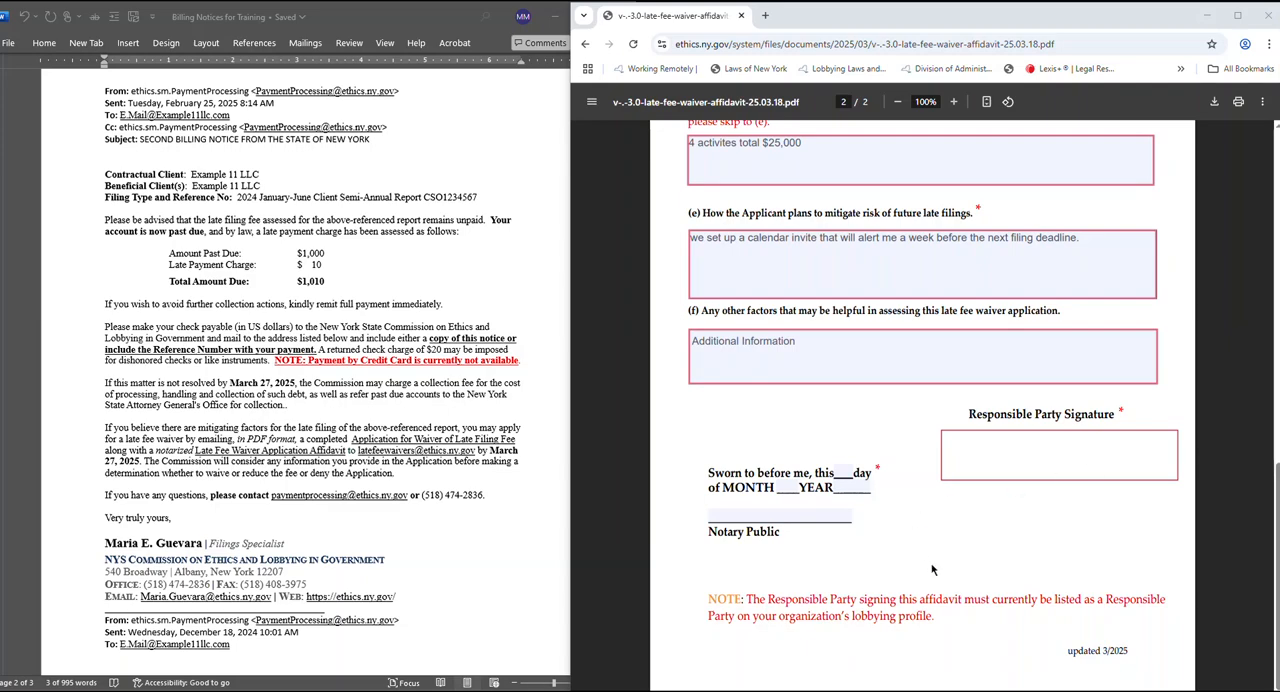
scroll(932, 570, "up", 1)
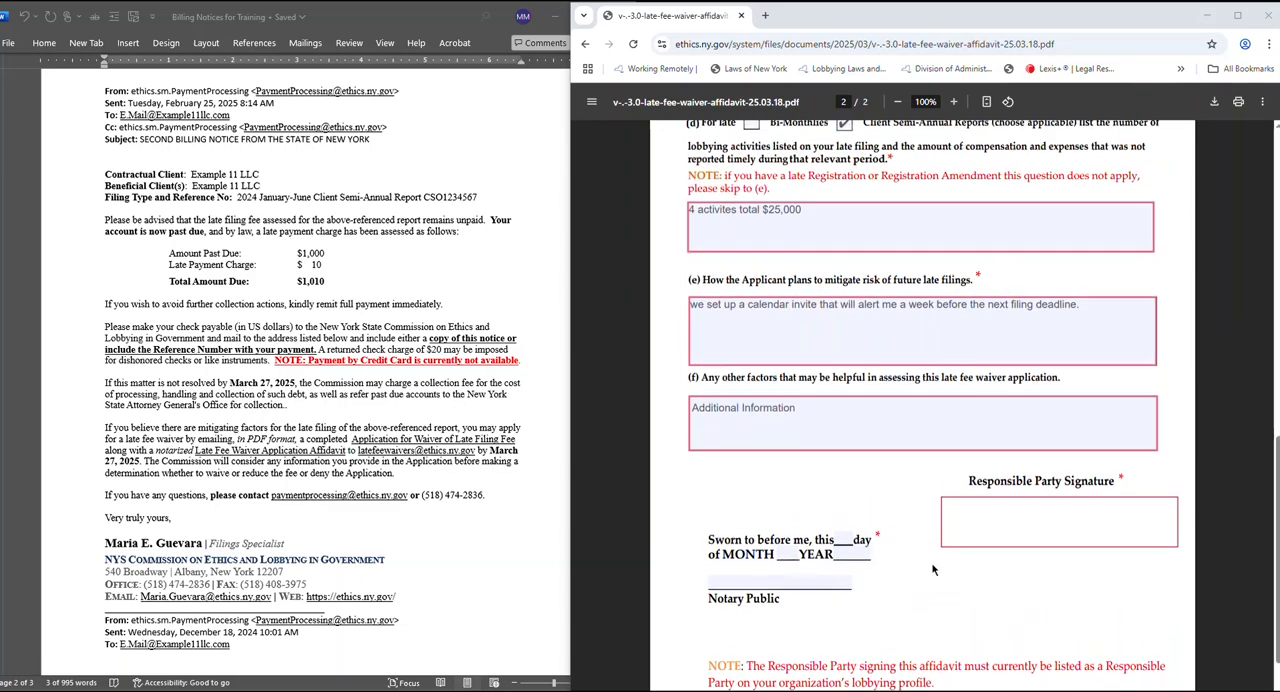
scroll(931, 562, "up", 4)
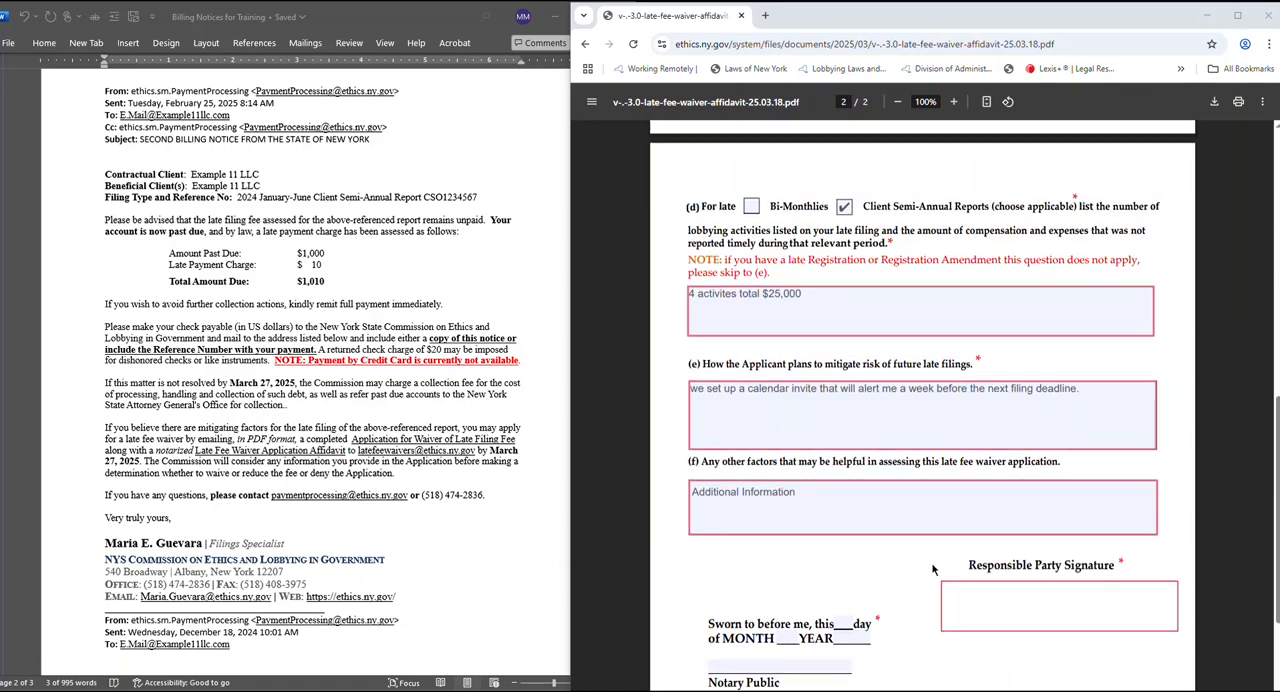
scroll(932, 568, "up", 5)
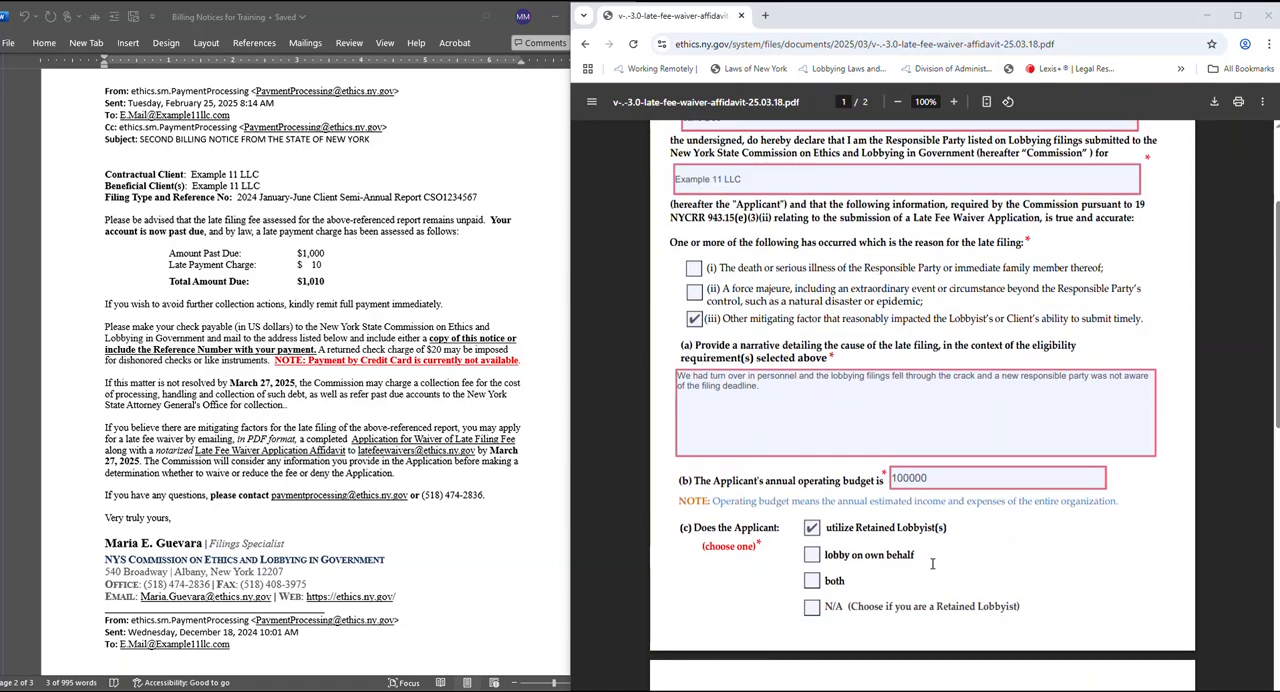
scroll(932, 564, "up", 3)
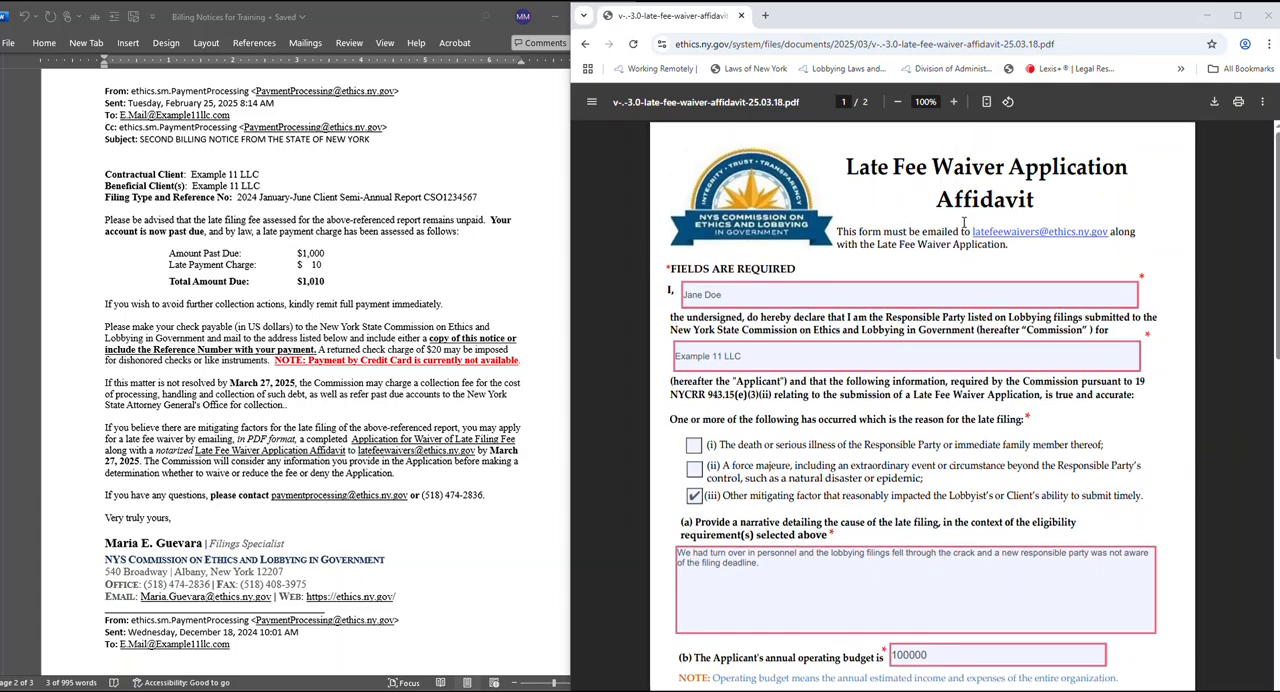
Highlight the submission e-mail address in the affidavit's heading and in the overview of the preceding Late Filing Fee Application page.
left_click_drag(971, 231, 1116, 236)
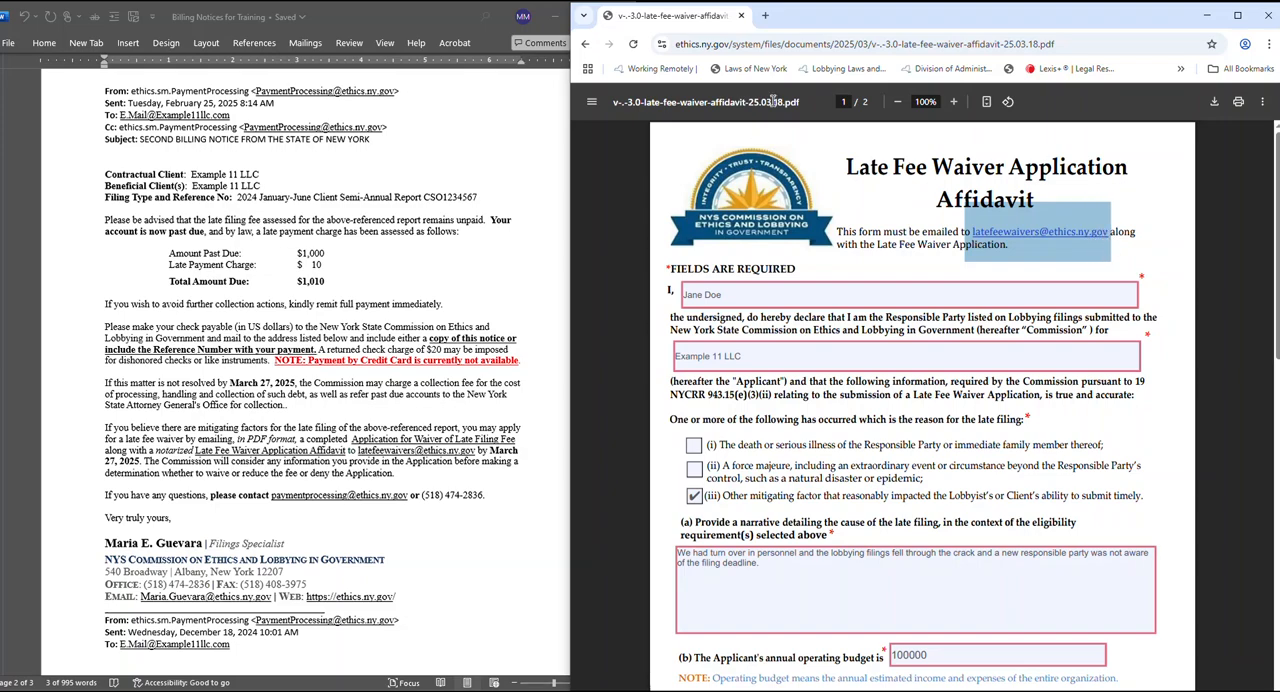
left_click(586, 44)
left_click_drag(1080, 248, 968, 248)
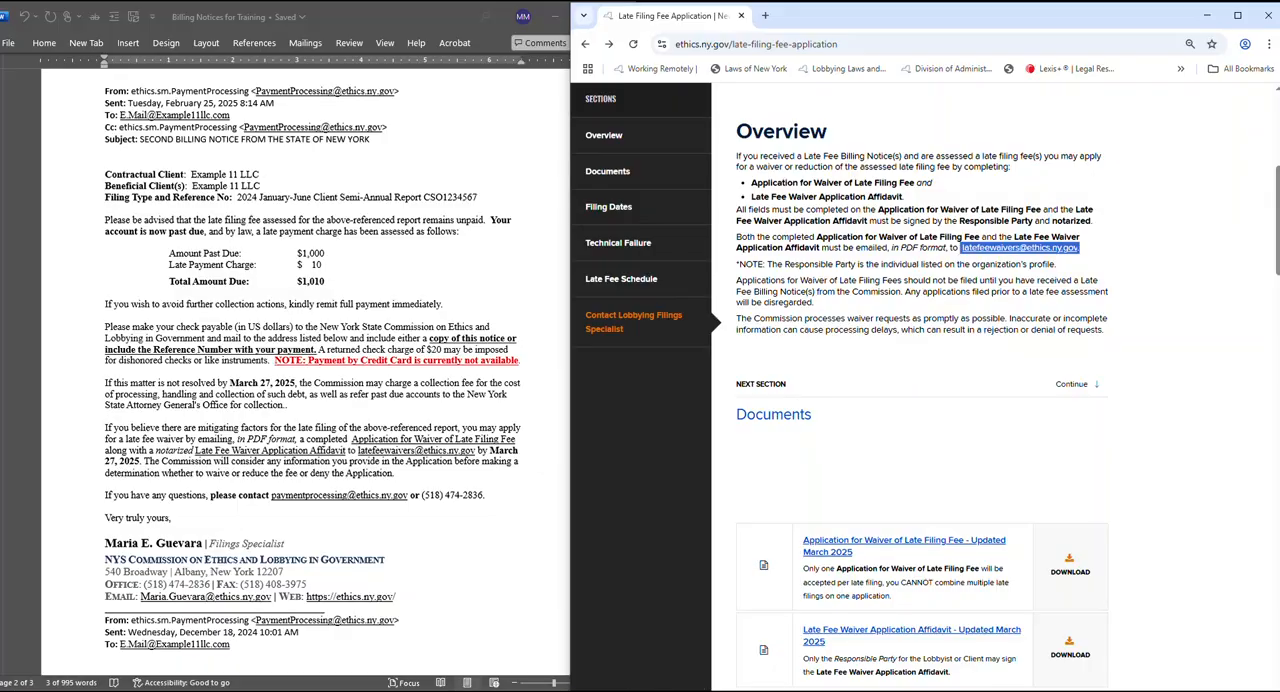